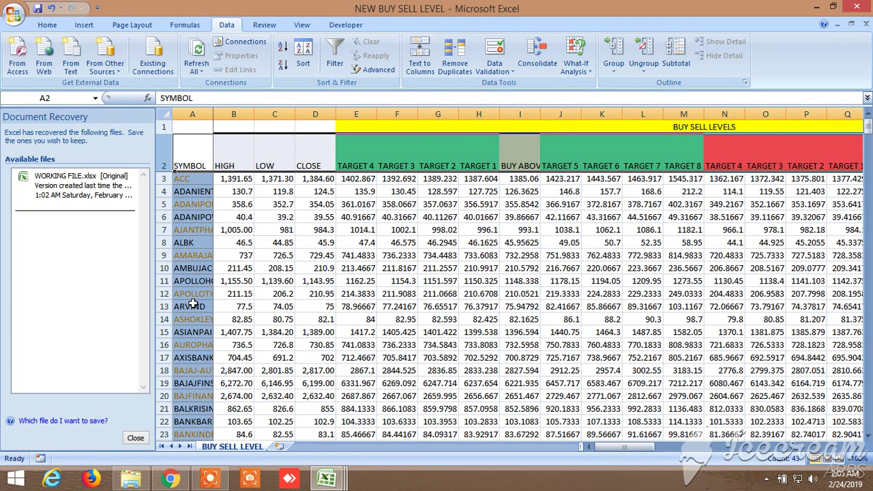
Step: Review the symbol list in column A through the commodity, index and second stock groups
scroll(193, 305, down, 15)
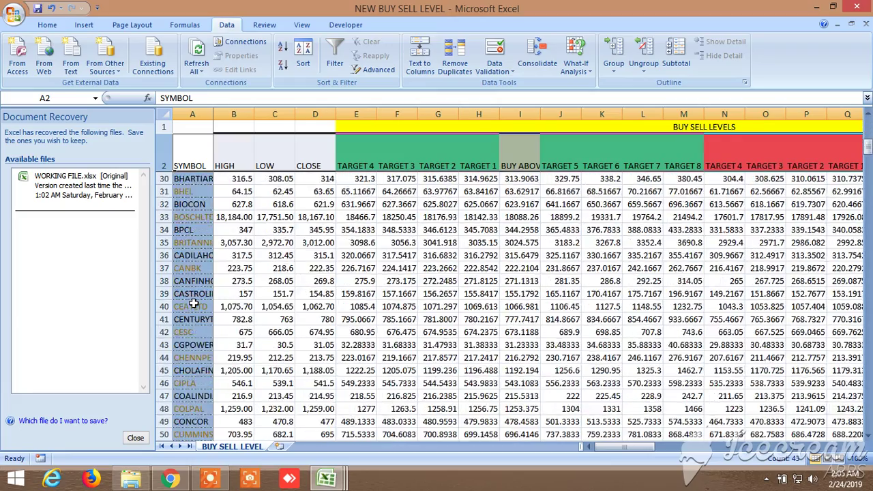
scroll(193, 305, down, 20)
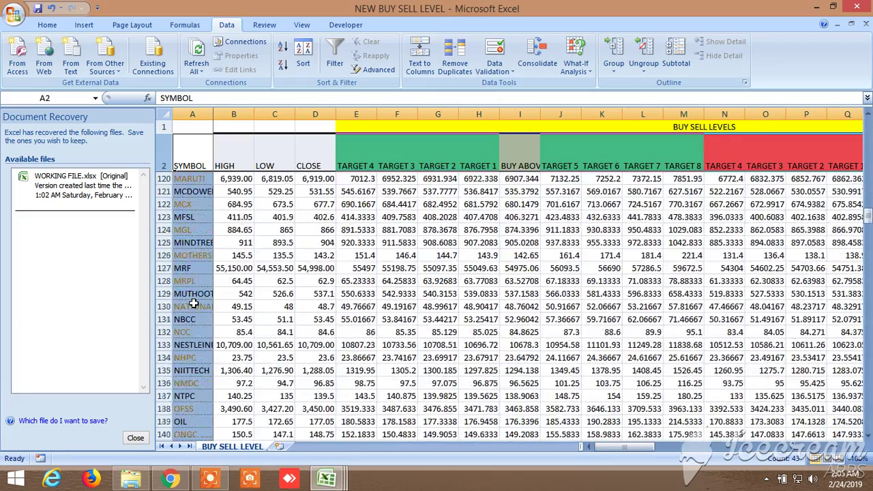
scroll(193, 305, down, 17)
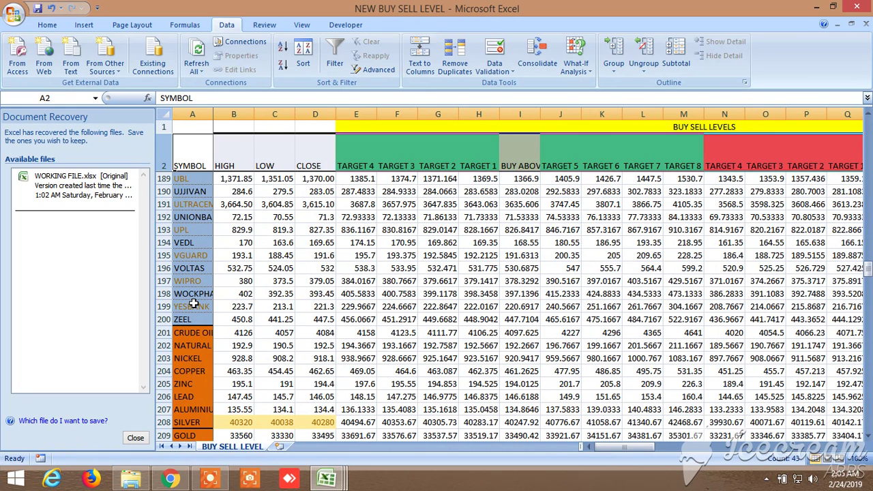
scroll(195, 300, down, 1)
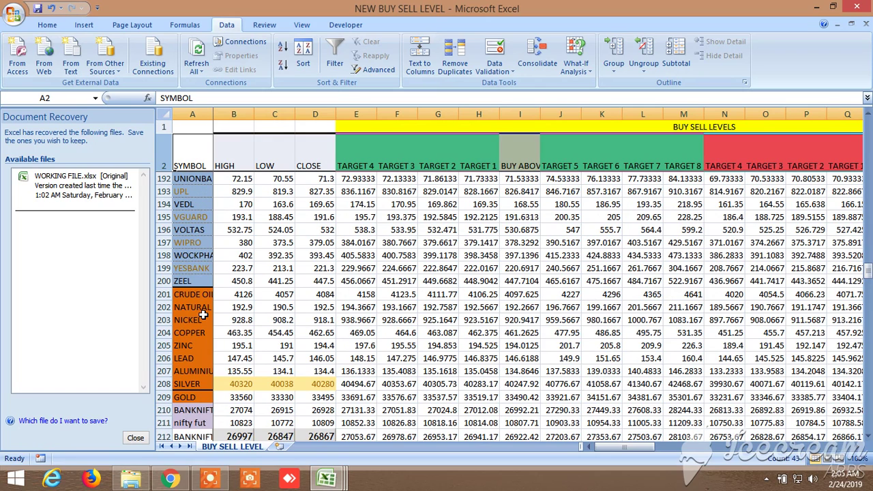
scroll(203, 315, down, 2)
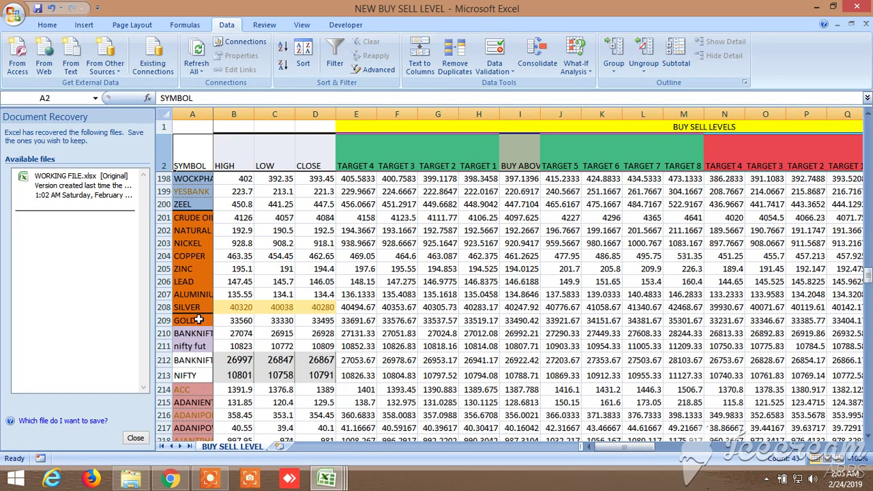
scroll(205, 338, down, 1)
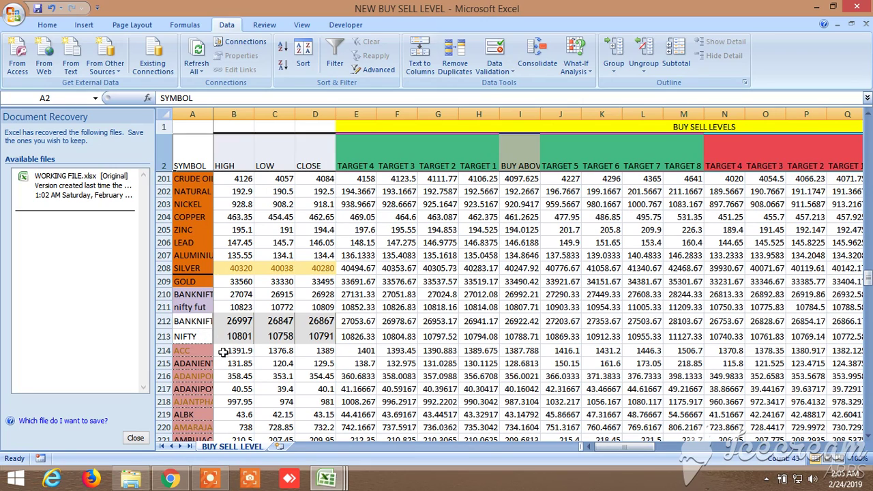
scroll(223, 352, down, 2)
scroll(221, 346, down, 1)
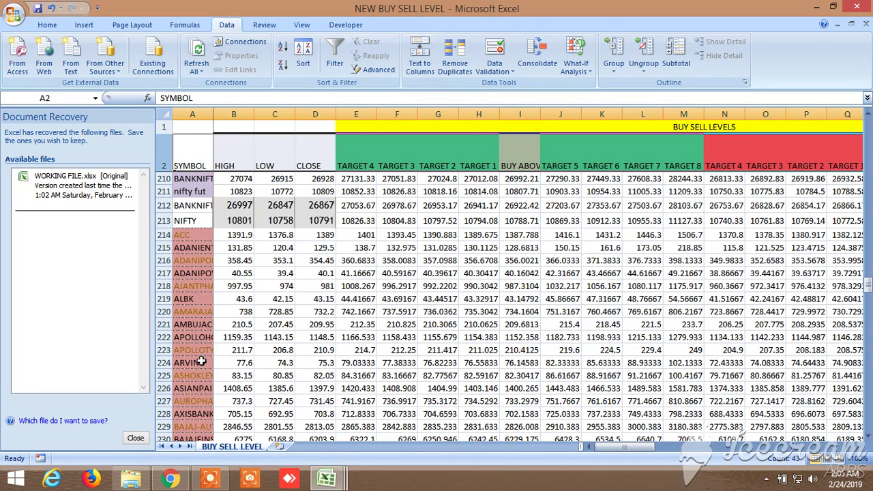
scroll(199, 313, up, 2)
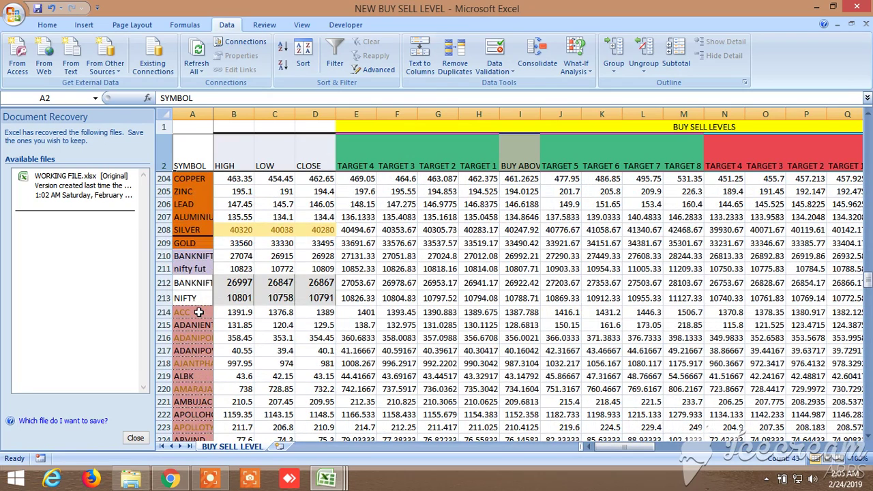
Step: Fill the BANKNIFTY and NIFTY symbol cells A212:A213 with pink and save the workbook
drag(196, 280, 195, 298)
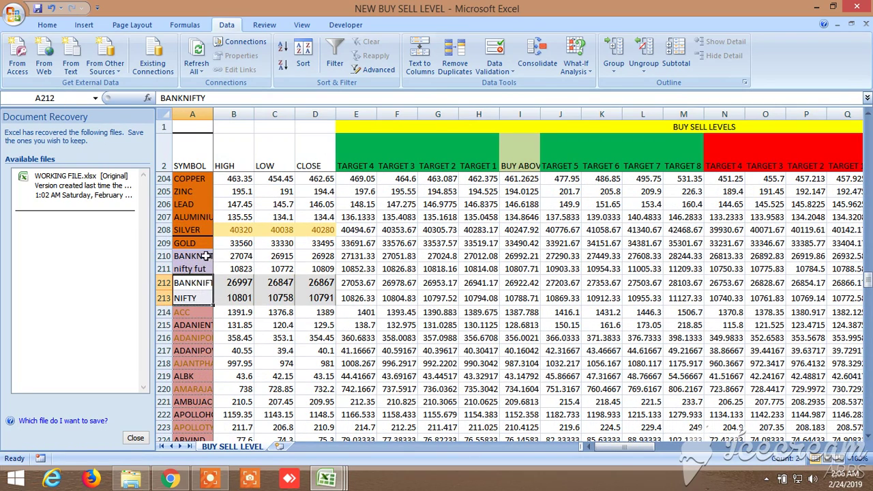
click(47, 26)
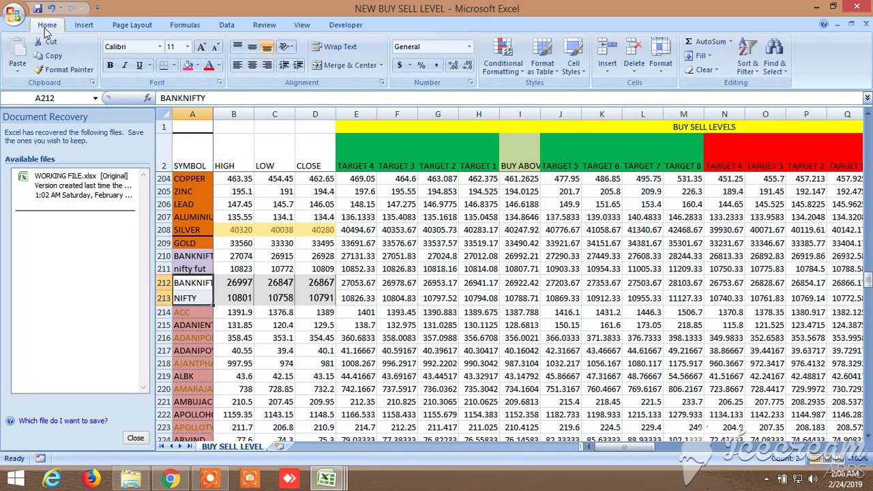
click(192, 66)
click(358, 349)
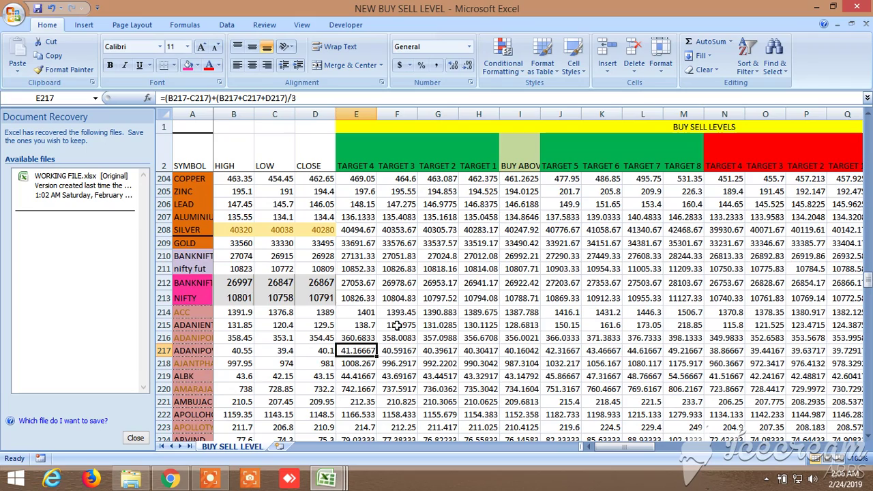
scroll(396, 327, up, 5)
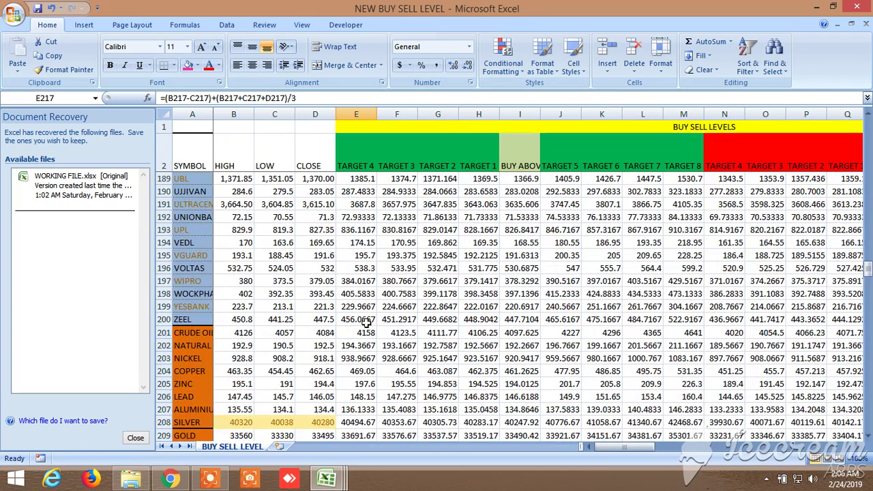
click(37, 8)
Step: Examine the BUY ABOVE header and the buy-side formulas for Targets 1 to 8 in the ACC row
scroll(476, 332, up, 20)
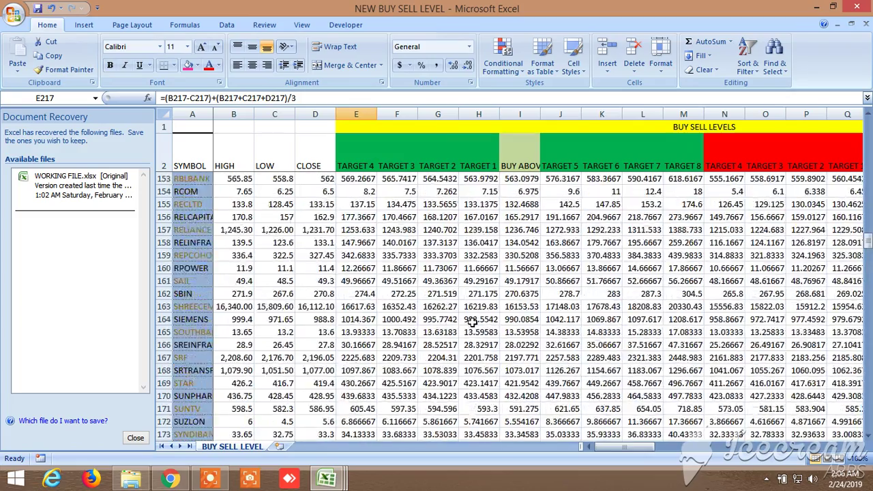
scroll(475, 322, up, 20)
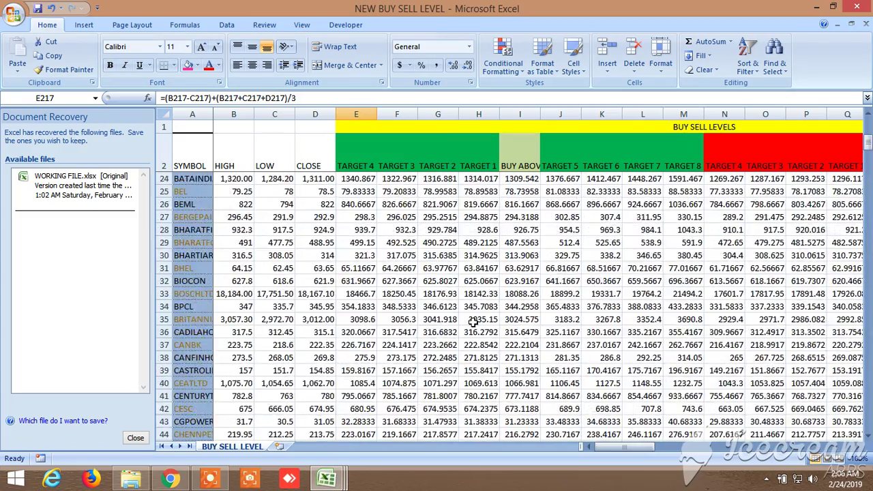
click(522, 164)
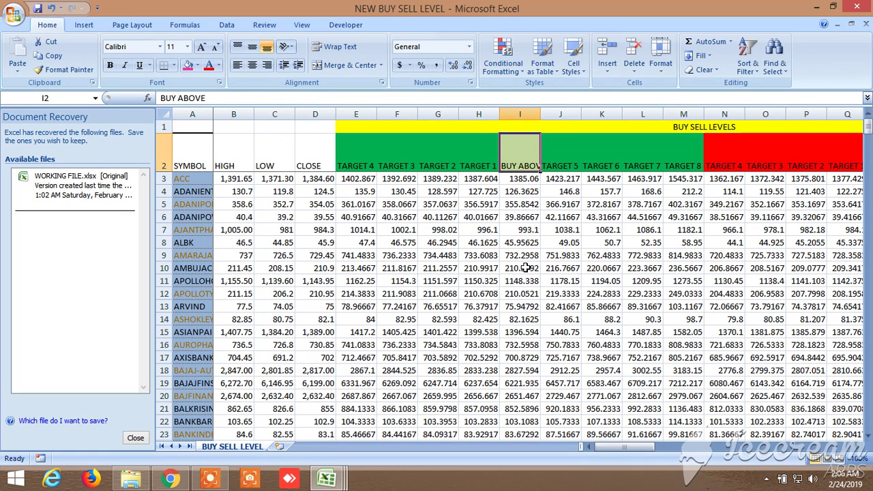
click(484, 180)
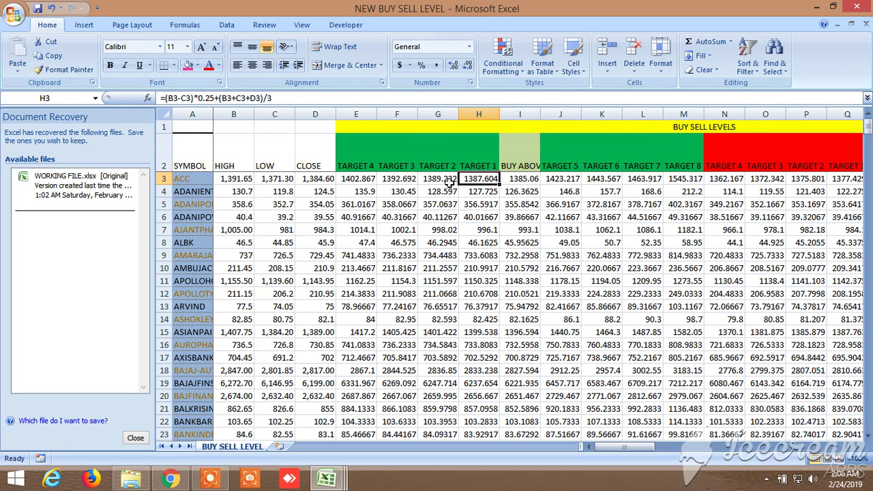
click(449, 183)
click(407, 182)
click(367, 181)
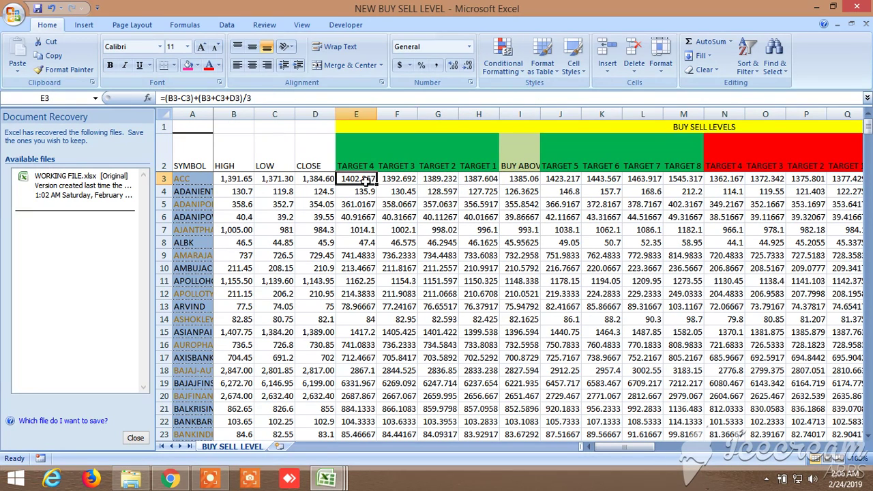
click(559, 179)
click(362, 180)
click(563, 181)
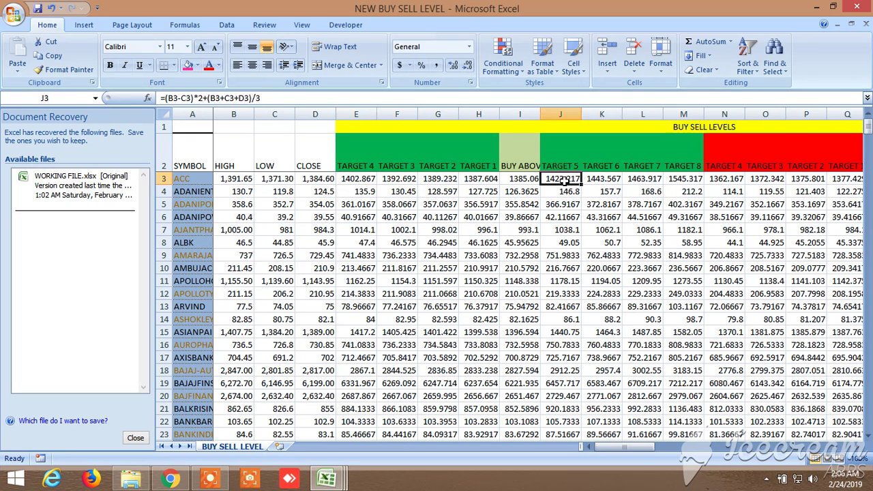
click(606, 182)
click(644, 180)
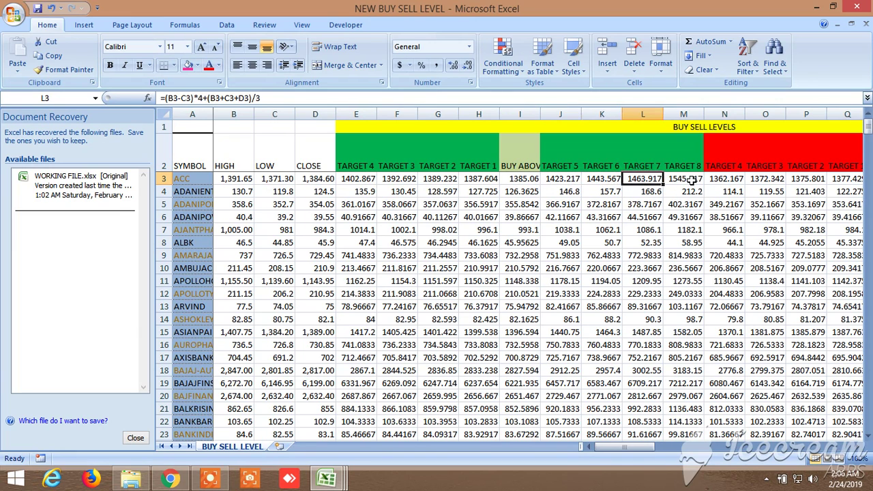
click(689, 180)
Step: Examine the sell-side formulas in the ACC row, from the SELL BELOW level through Targets 1 to 8
click(859, 447)
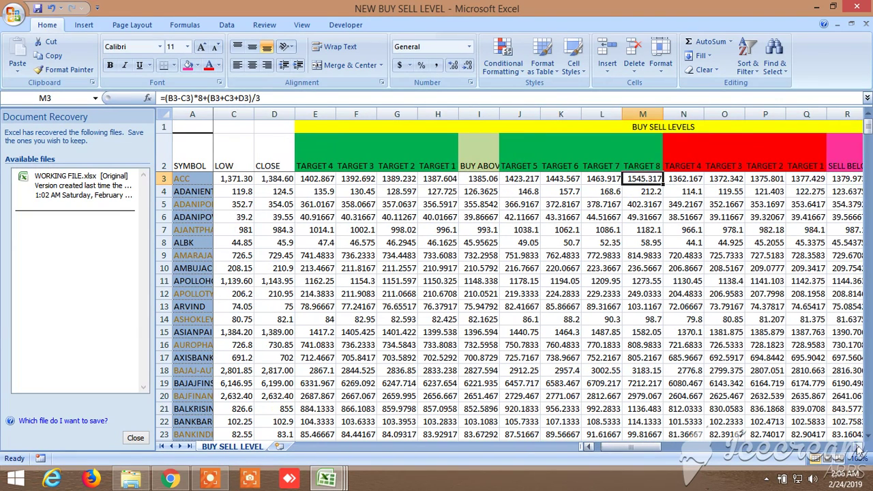
click(644, 180)
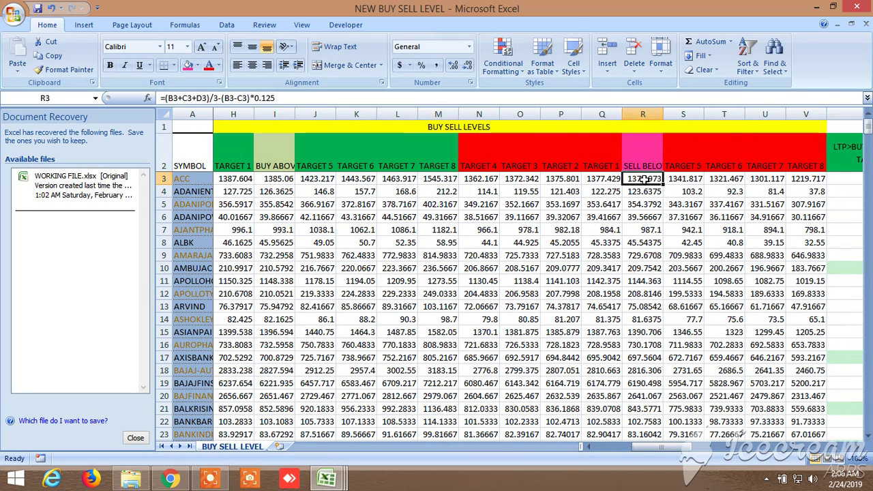
click(599, 182)
click(567, 182)
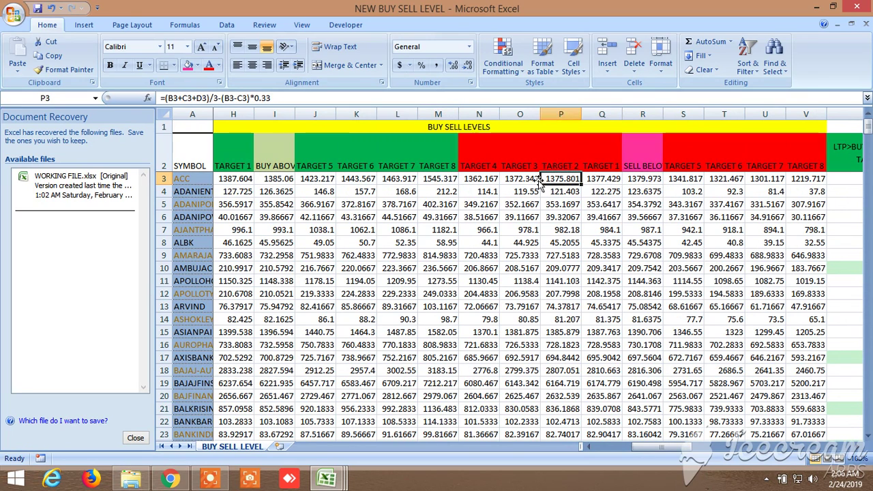
click(529, 180)
click(490, 180)
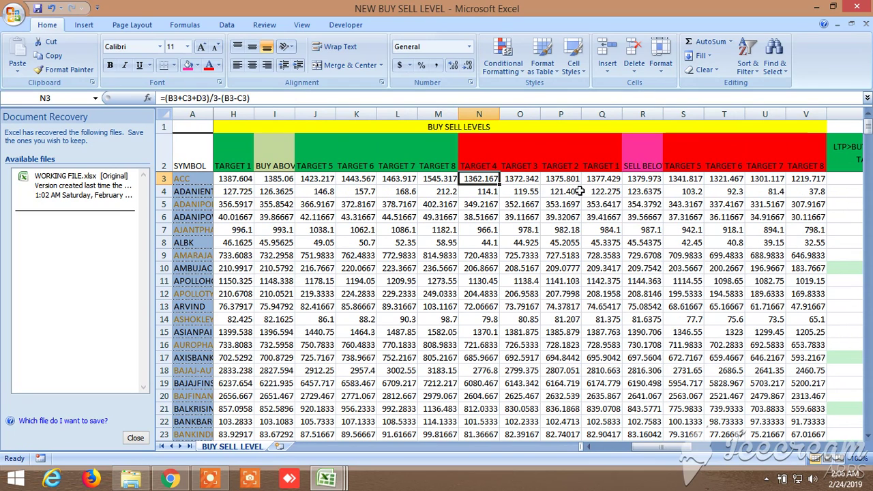
click(686, 179)
click(725, 179)
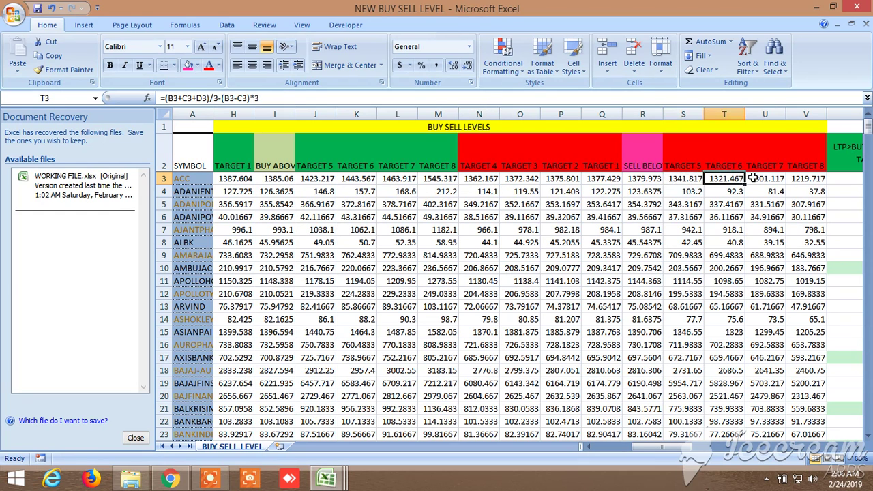
click(757, 179)
click(806, 179)
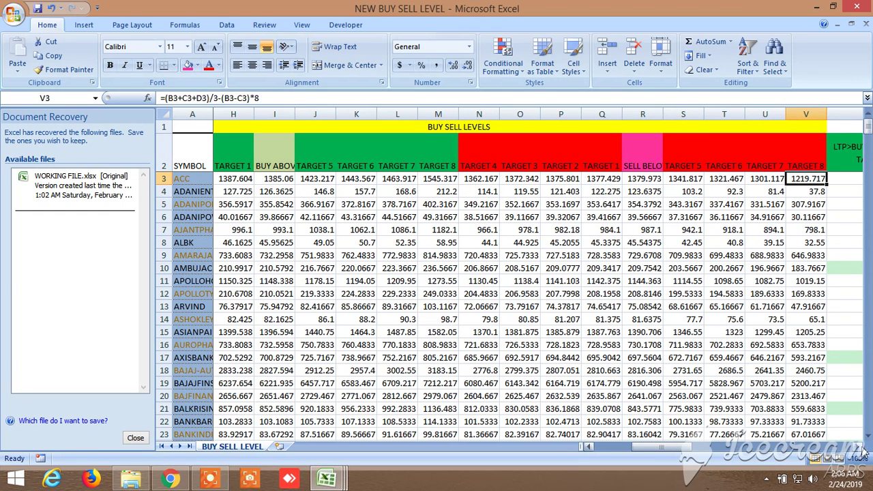
Step: Examine the LTP-versus-target columns W to AL, including the formula in W10, and the volatility, delivery and change columns AM to AQ
click(860, 447)
click(861, 446)
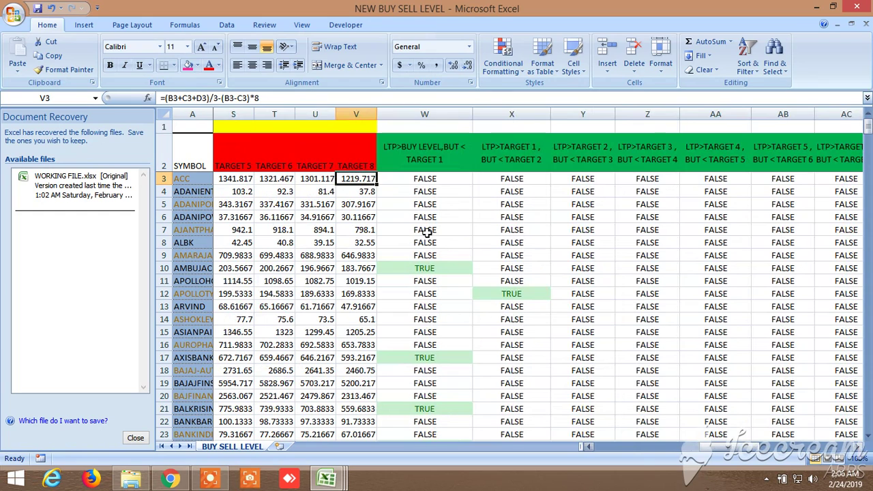
click(432, 270)
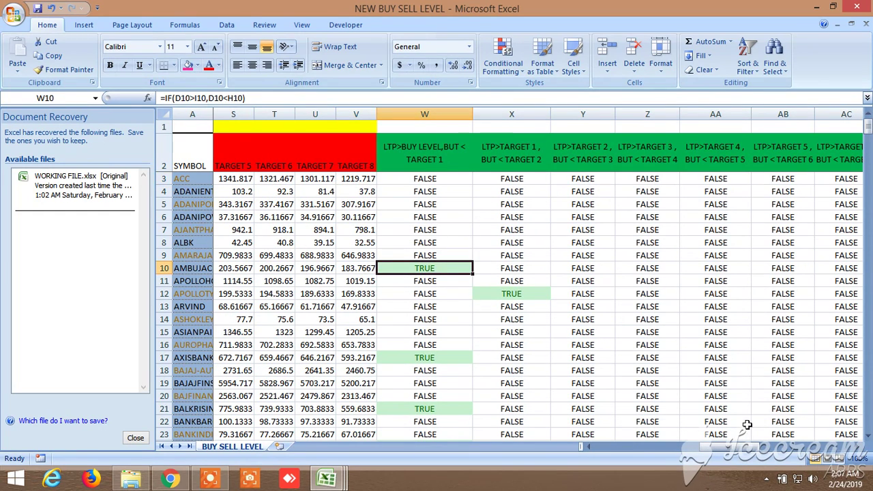
drag(736, 453, 740, 453)
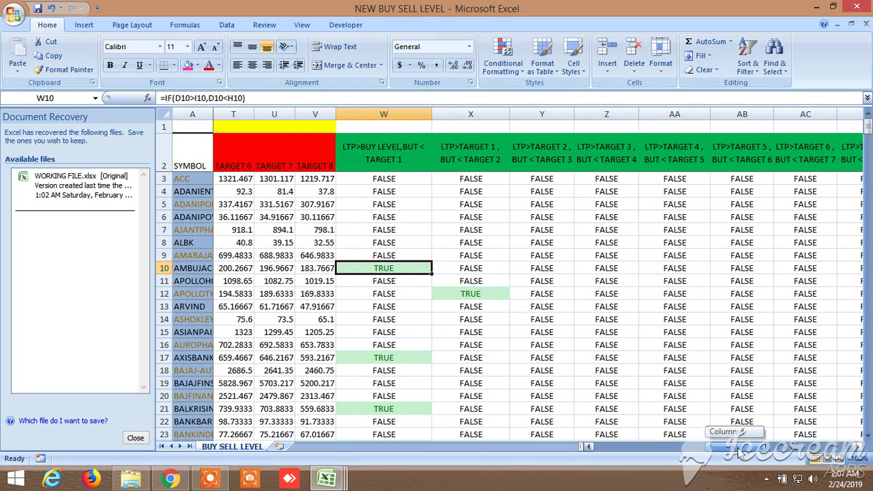
drag(740, 454, 740, 453)
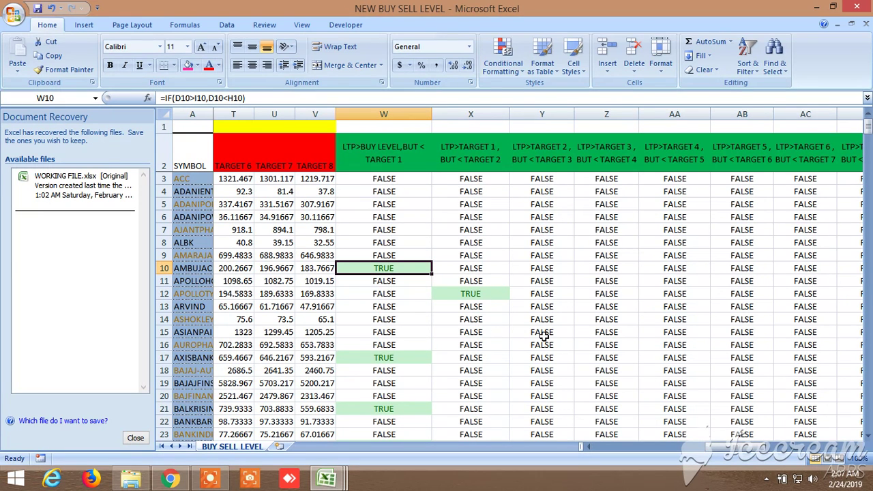
drag(727, 453, 739, 454)
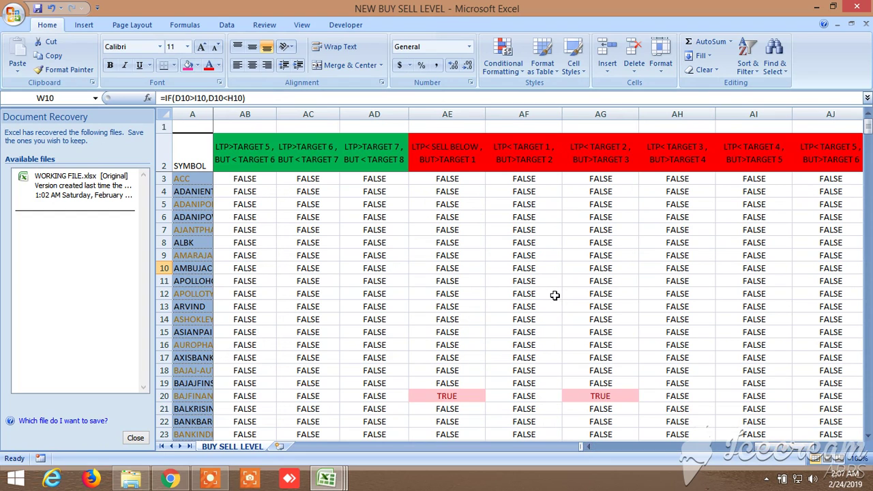
scroll(556, 296, down, 20)
scroll(546, 308, down, 10)
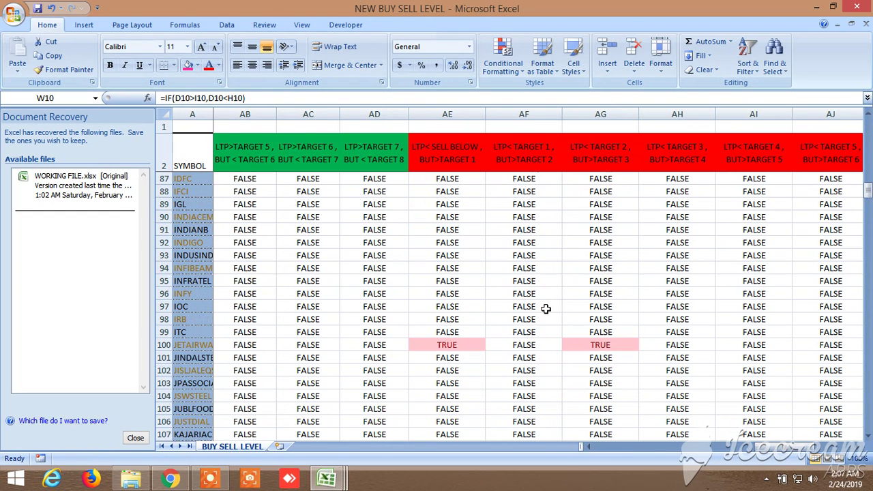
scroll(546, 308, up, 10)
scroll(546, 308, up, 20)
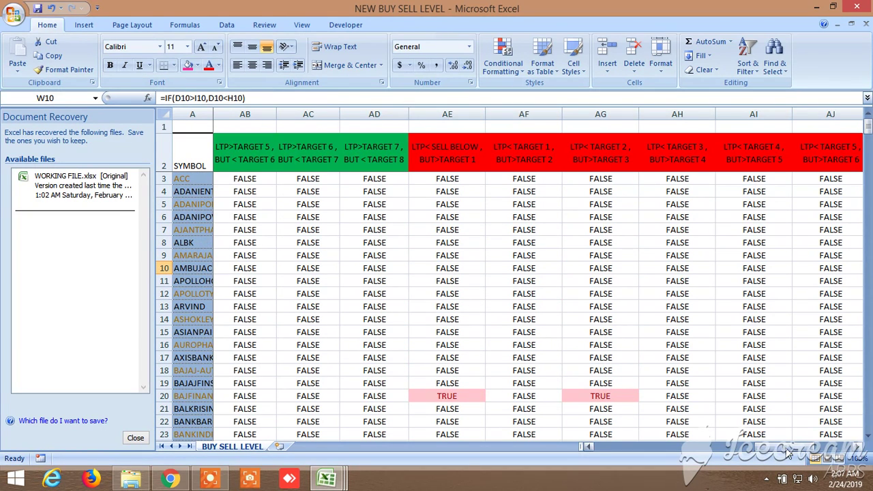
drag(789, 454, 781, 450)
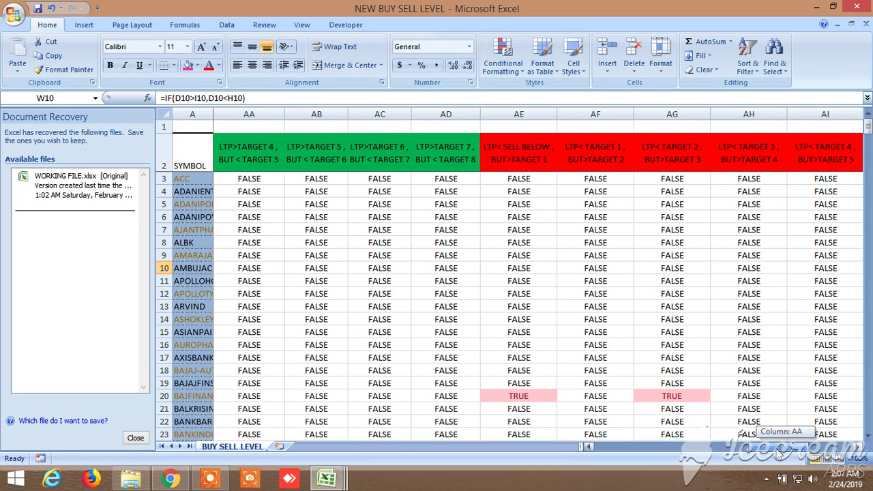
drag(780, 452, 826, 454)
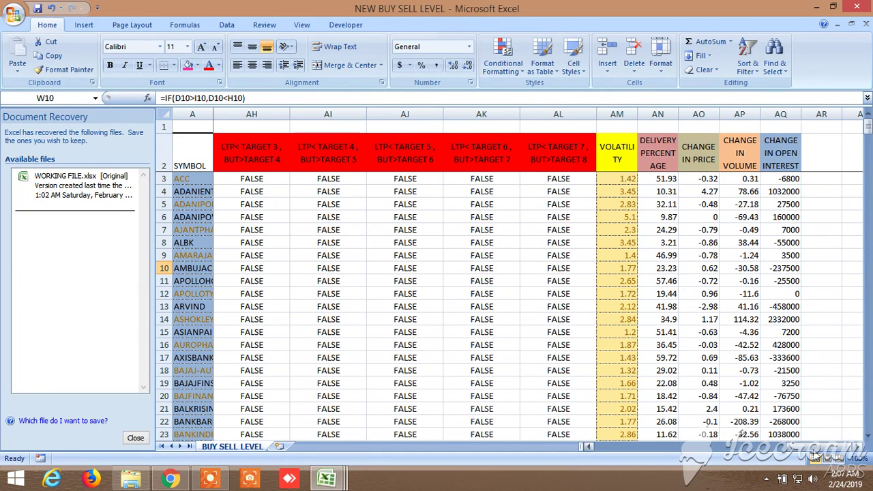
Step: Review the symbol rows with their HIGH, LOW and CLOSE values, from the stocks through the commodity and index rows
drag(826, 454, 619, 445)
scroll(268, 321, down, 12)
scroll(268, 321, down, 20)
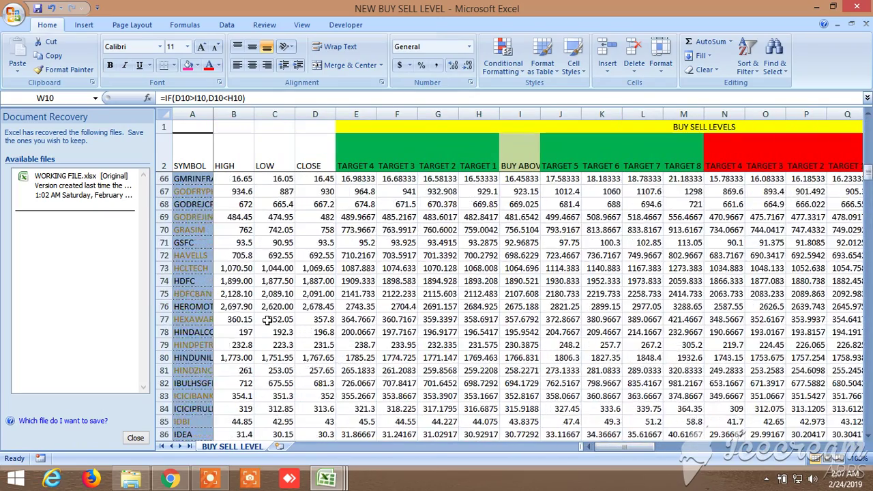
scroll(267, 321, down, 11)
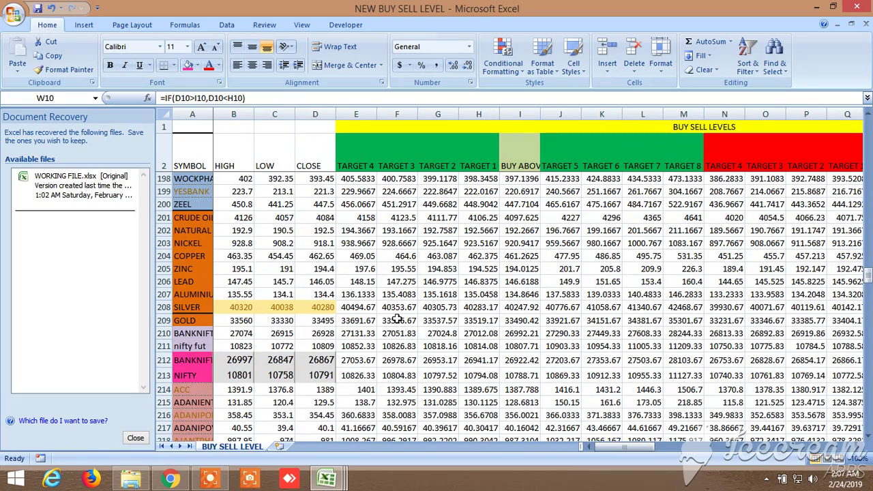
scroll(398, 319, down, 5)
scroll(247, 311, up, 3)
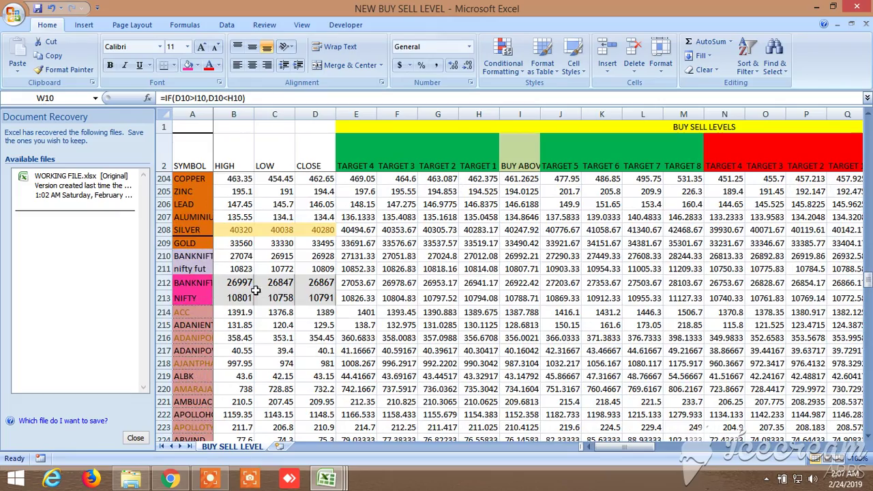
scroll(292, 317, down, 5)
scroll(440, 326, up, 10)
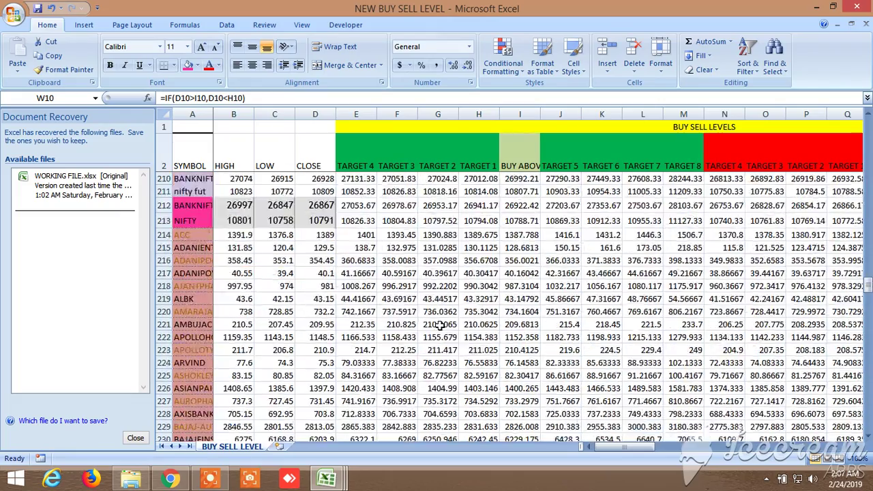
scroll(440, 326, up, 20)
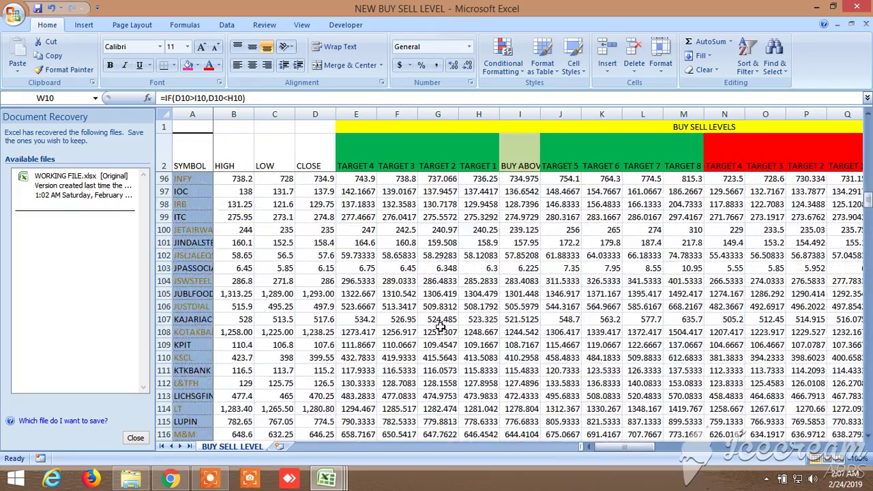
scroll(440, 327, up, 20)
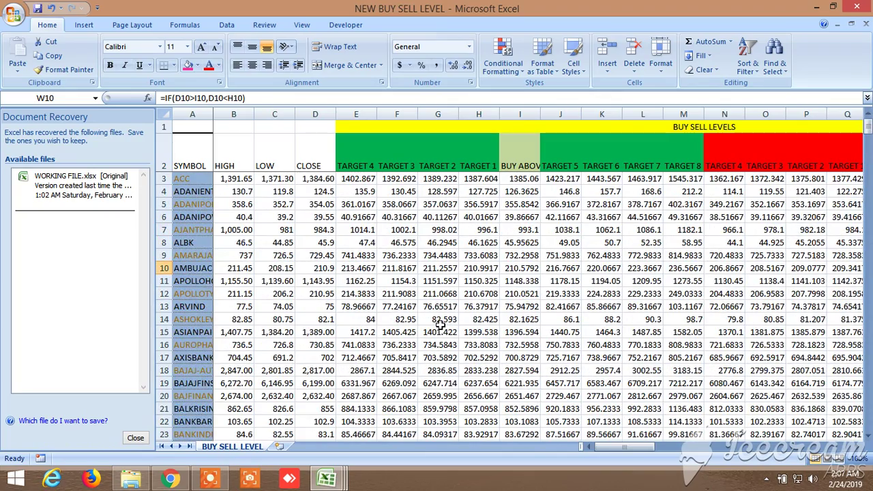
Step: Select header row 2 and turn on filtering for all its columns
mouse_move(593, 447)
mouse_down()
mouse_move(837, 448)
mouse_move(634, 440)
mouse_move(595, 447)
mouse_up()
click(161, 160)
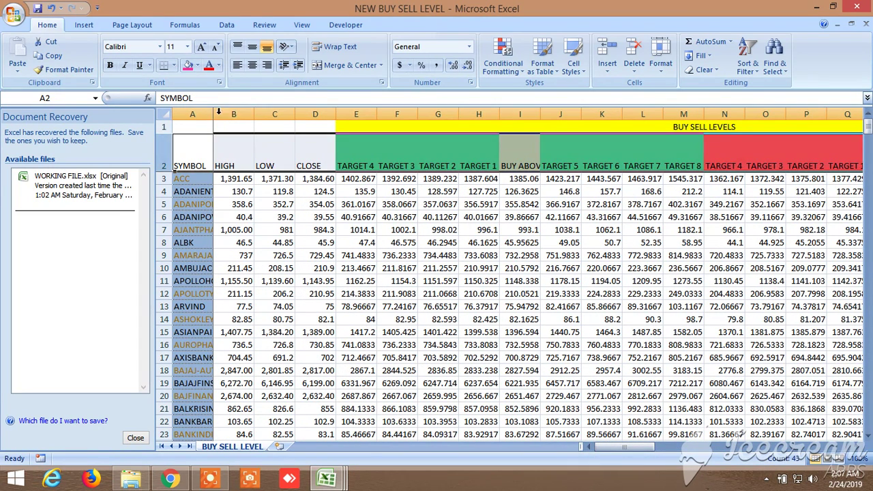
click(229, 25)
click(332, 47)
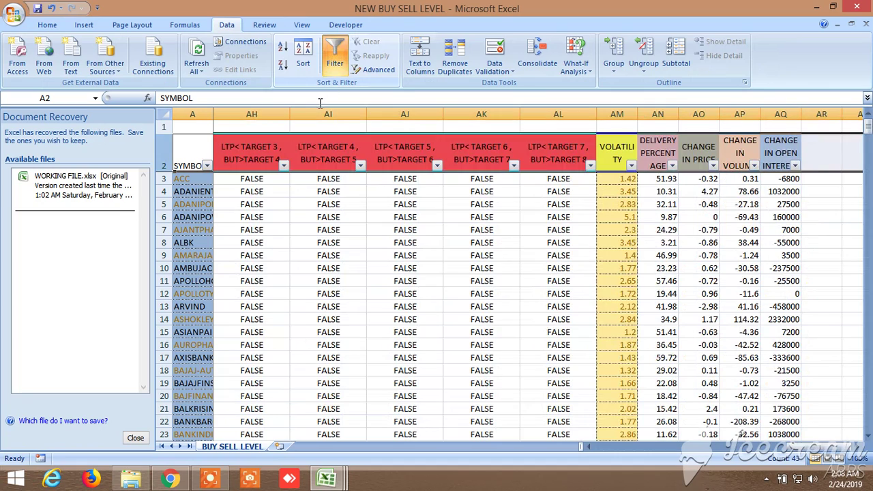
Step: Filter the CLOSE column to values greater than 100
drag(792, 451, 594, 447)
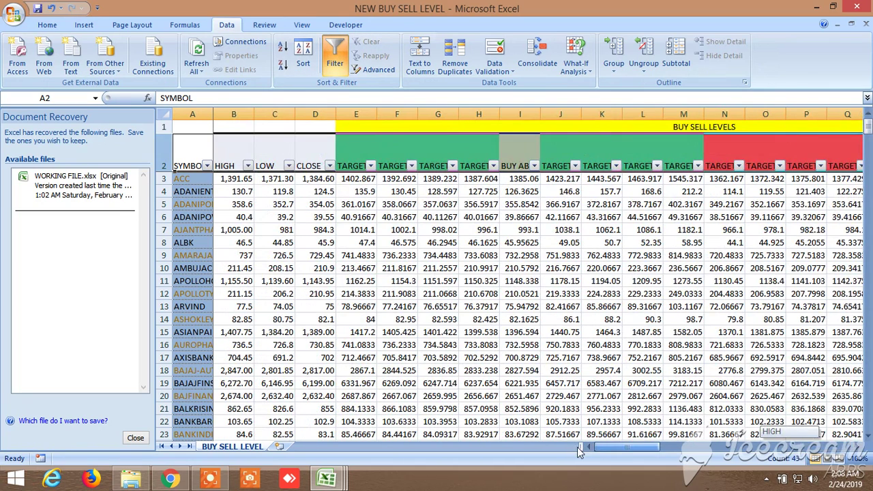
click(329, 167)
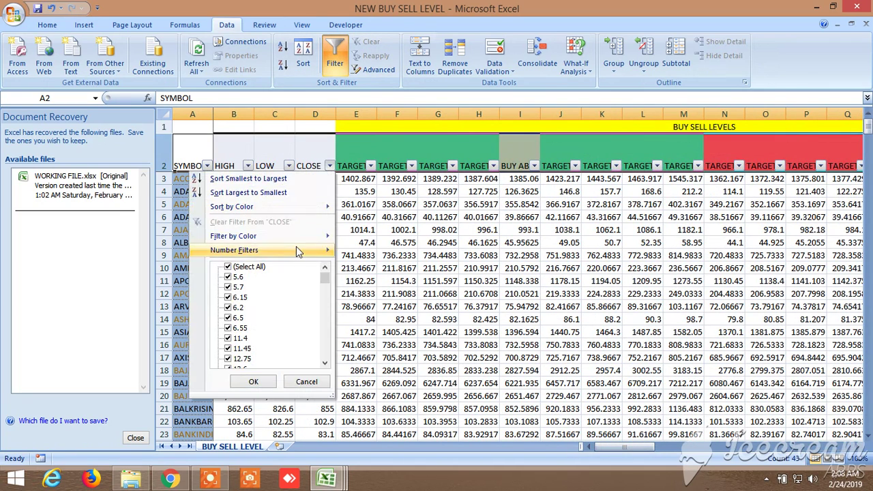
mouse_move(296, 250)
click(380, 282)
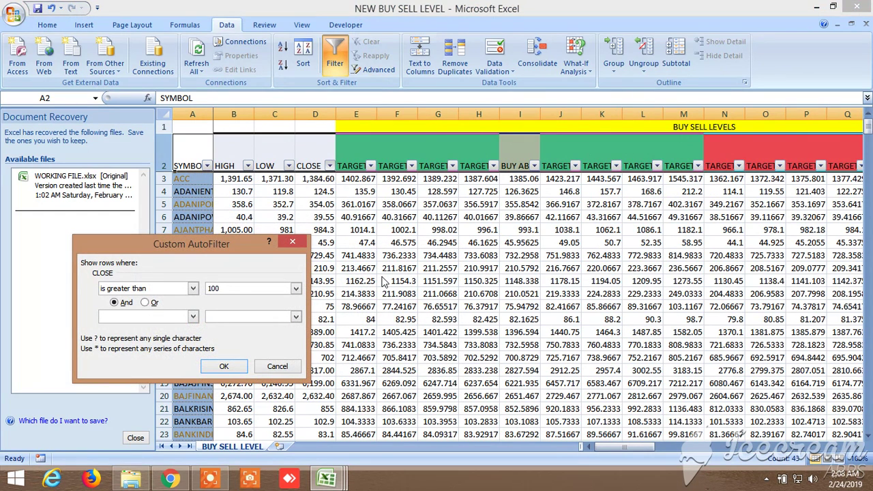
click(225, 366)
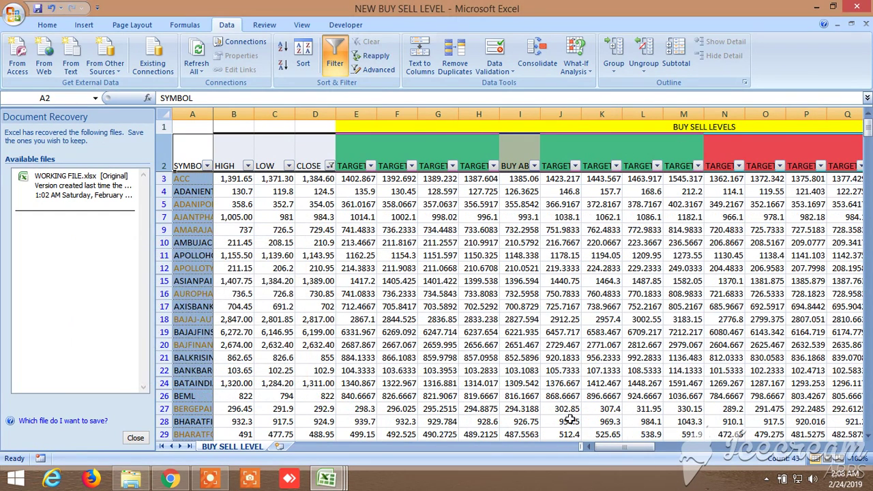
Step: Filter the VOLATILITY column to values greater than 2
drag(613, 449, 843, 453)
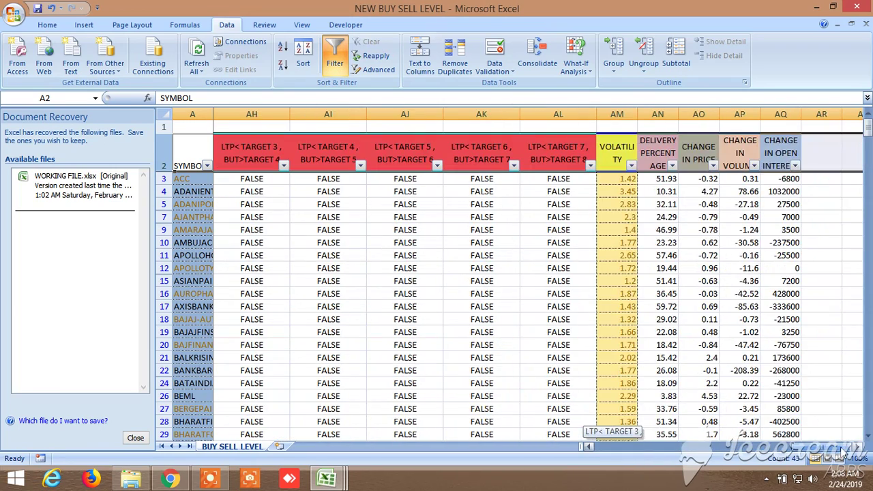
click(631, 165)
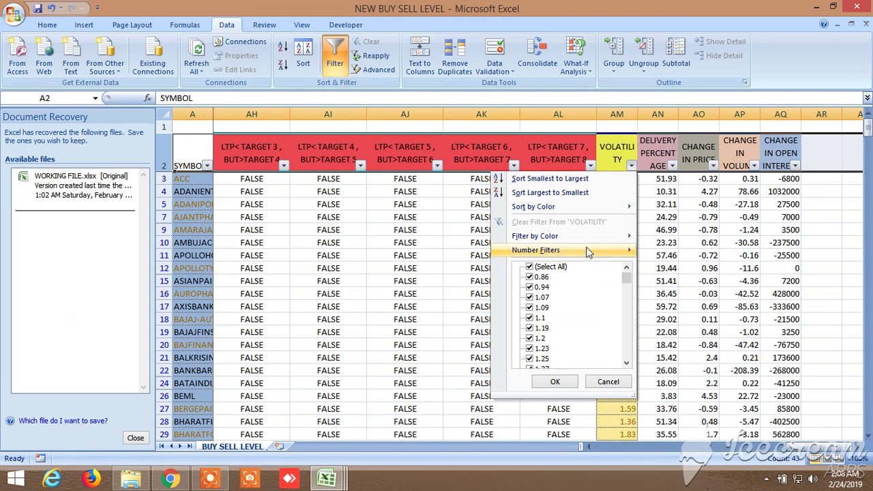
mouse_move(601, 249)
click(676, 284)
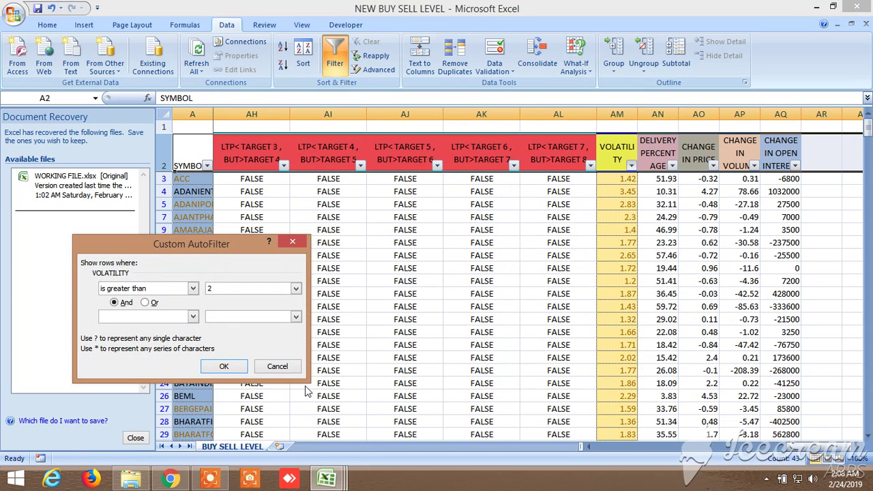
click(227, 368)
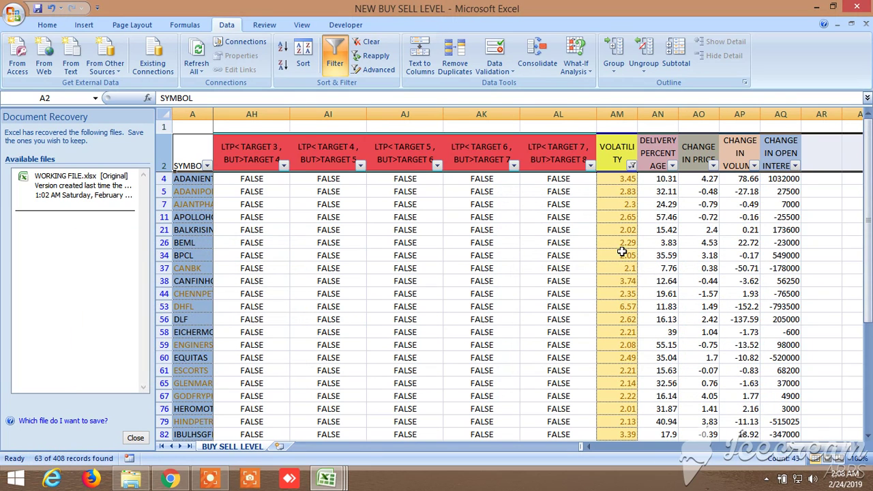
Step: Filter the DELIVERY PERCENTAGE column with a less-than-or-equal-to number condition
click(673, 166)
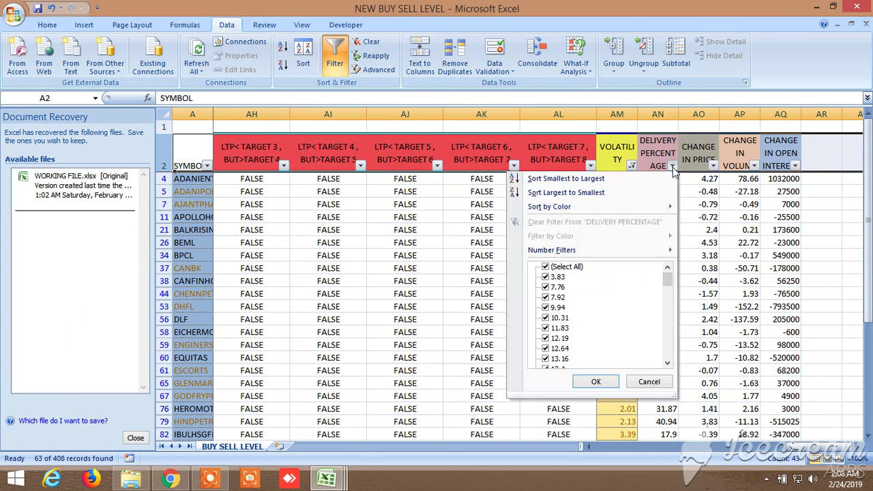
mouse_move(599, 250)
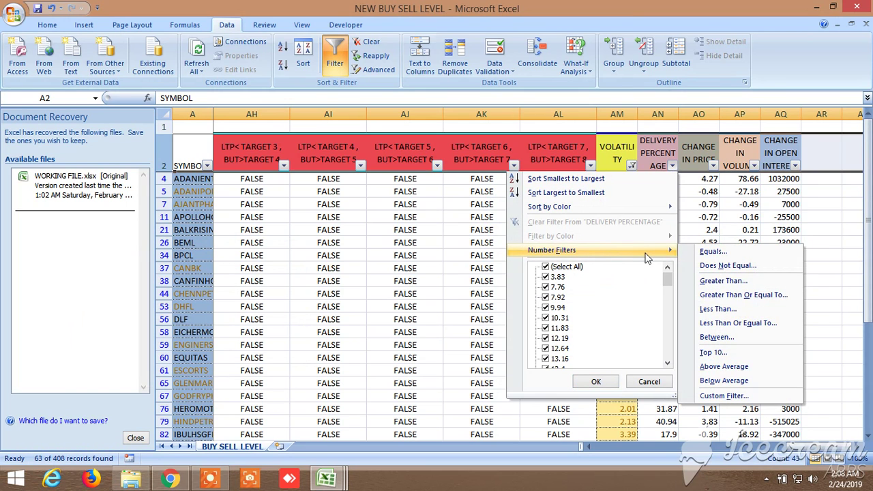
click(726, 325)
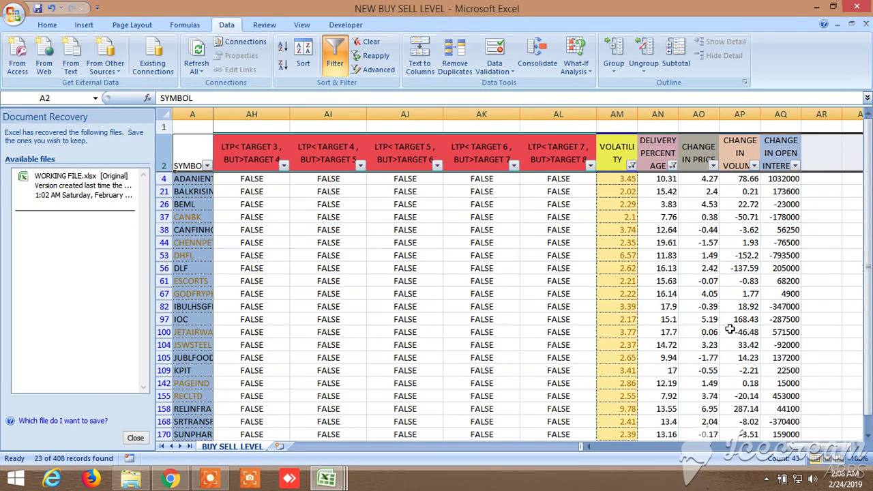
Step: Filter the CHANGE IN PRICE column to values greater than 0
click(713, 166)
mouse_move(640, 248)
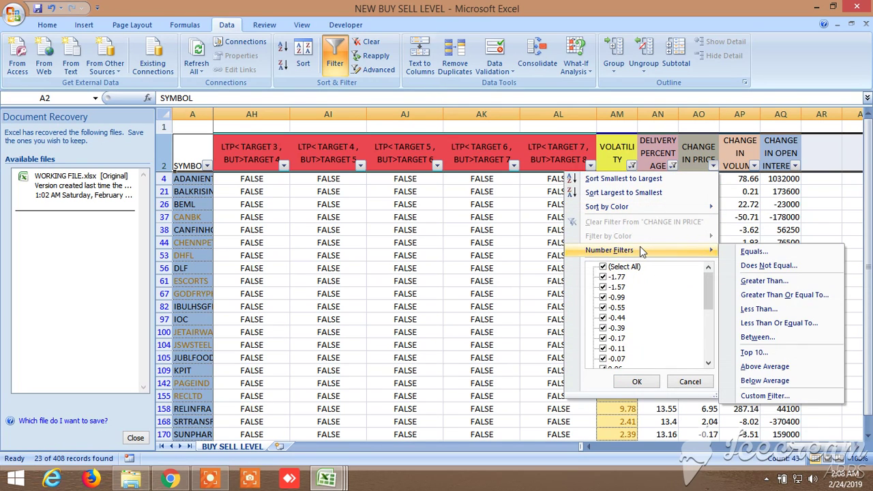
click(779, 286)
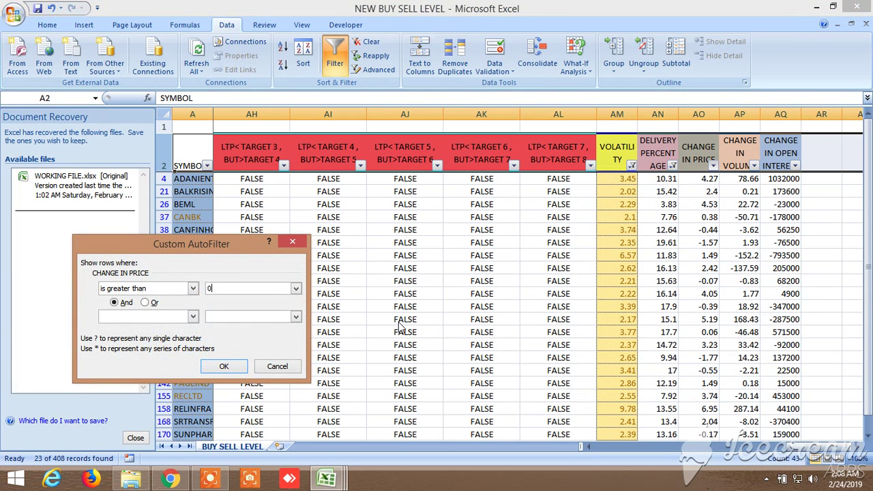
click(225, 370)
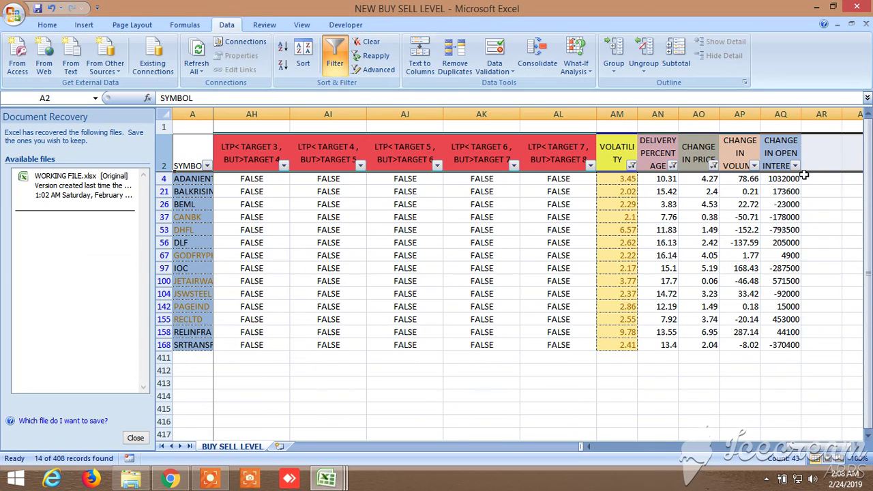
Step: Filter the CHANGE IN VOLUME column to values greater than 0
click(754, 167)
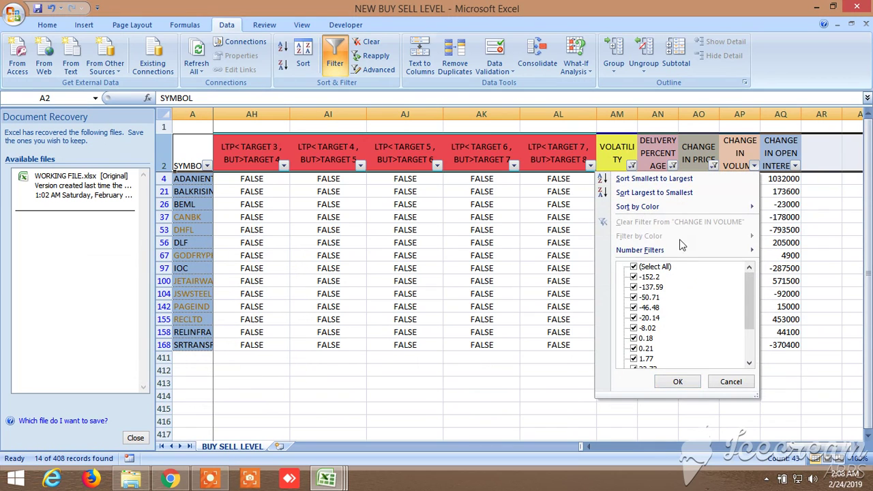
mouse_move(681, 252)
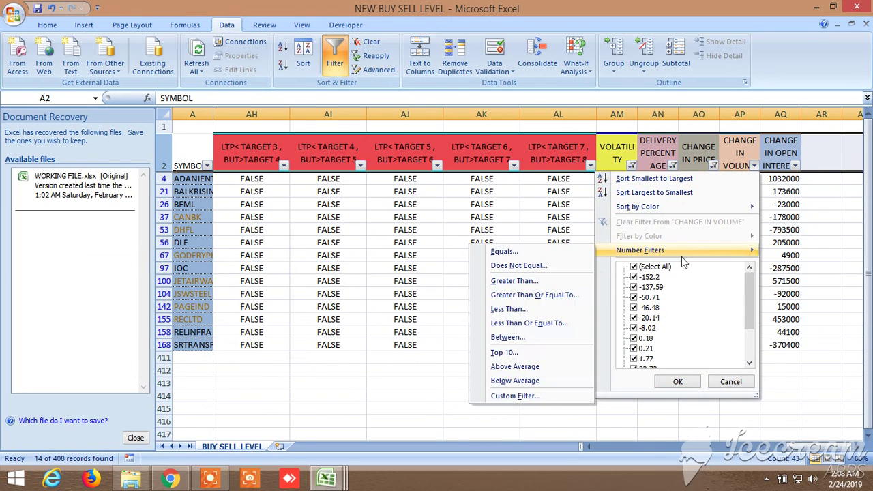
click(552, 281)
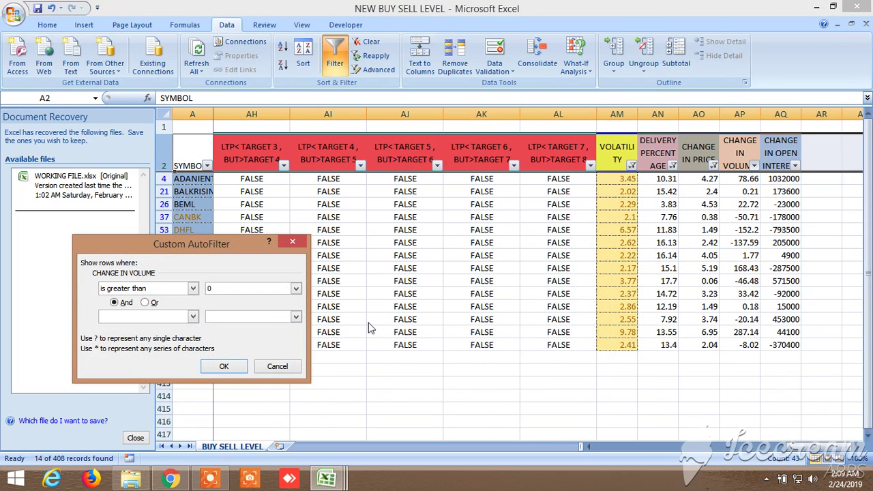
click(224, 367)
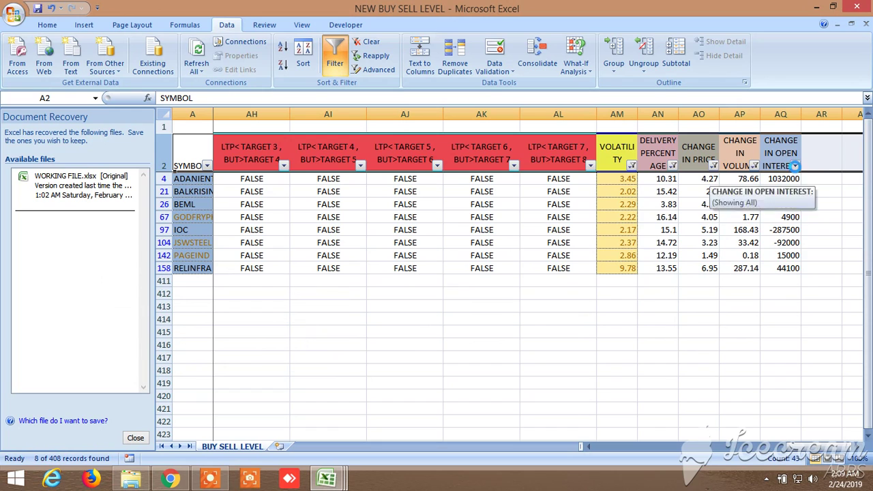
Step: Filter the CHANGE IN OPEN INTEREST column to values greater than 0
click(795, 166)
mouse_move(712, 252)
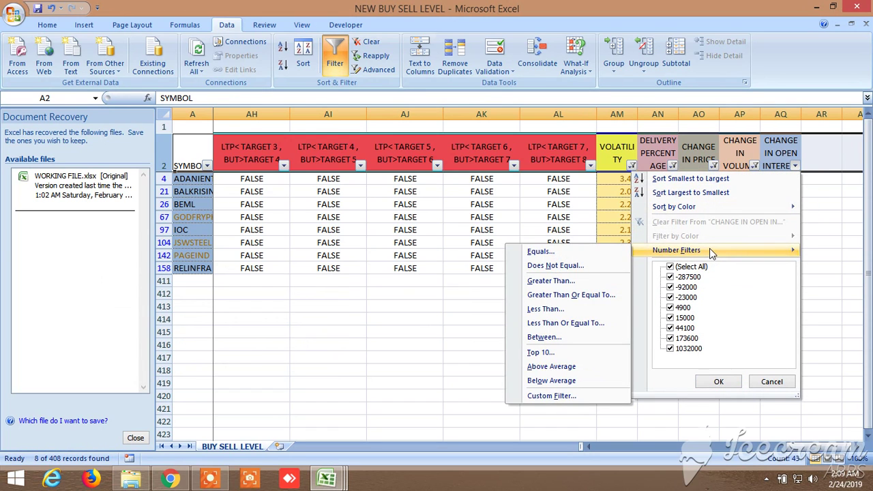
click(566, 281)
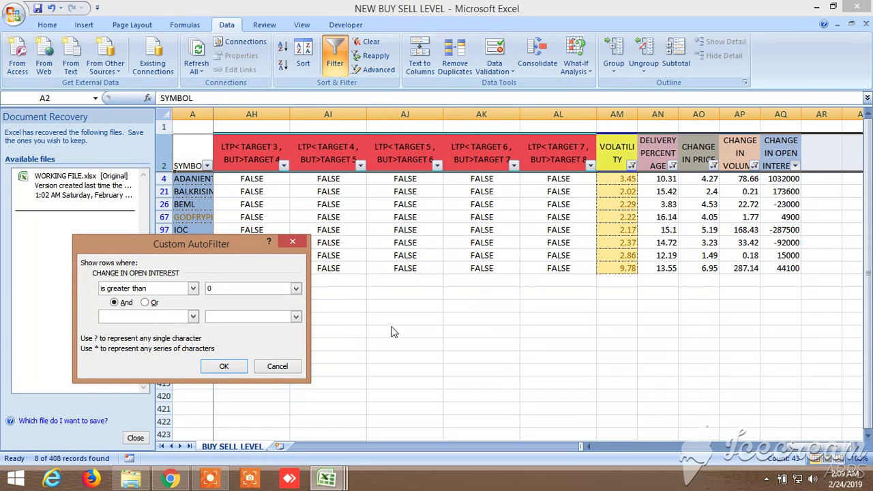
click(242, 370)
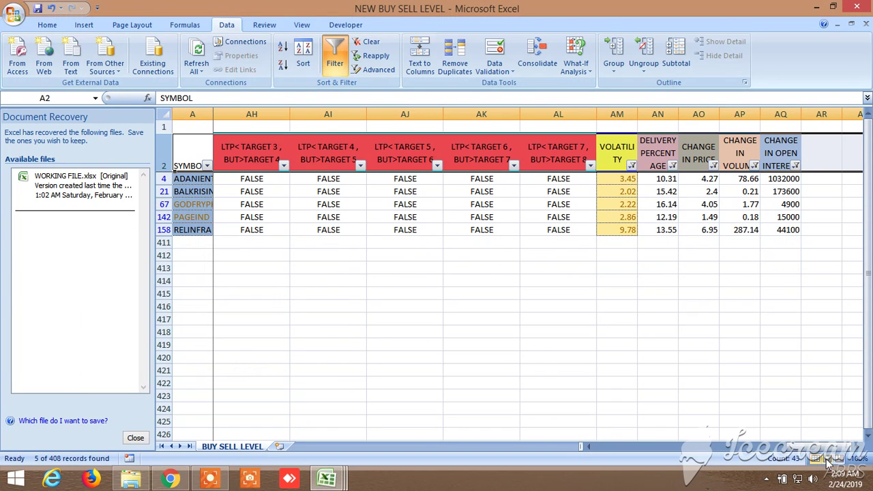
Step: Examine the buy and sell signal columns W to AL for the stocks that pass the filters
scroll(812, 457, left, 2)
scroll(805, 457, left, 7)
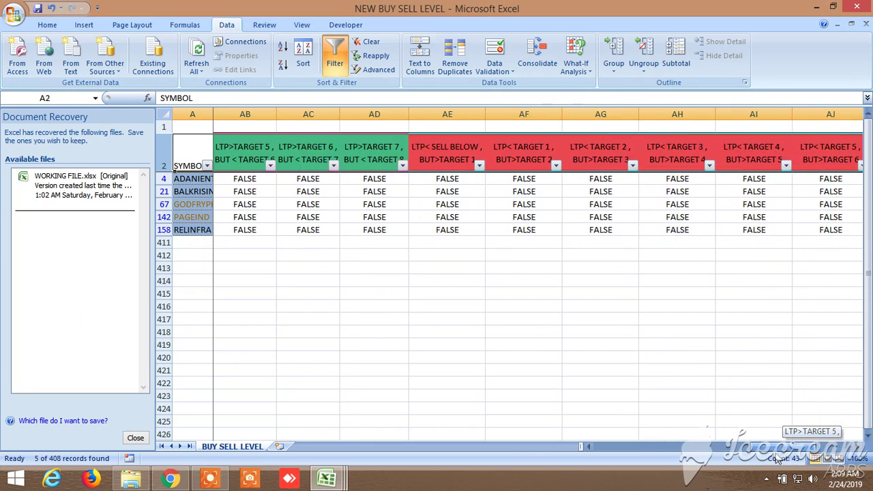
scroll(757, 464, left, 3)
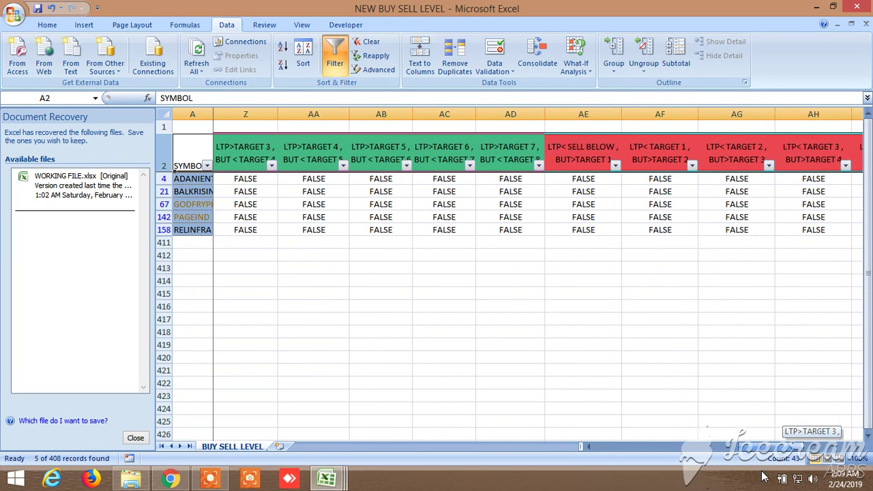
scroll(746, 479, right, 1)
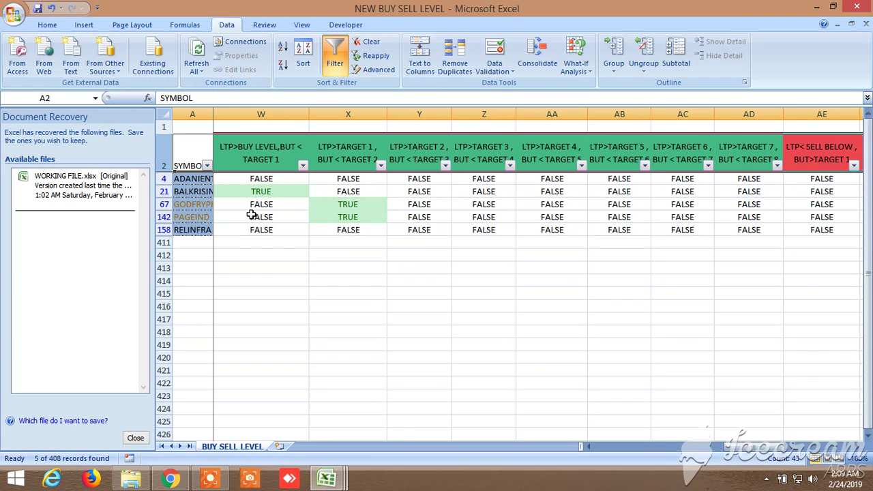
mouse_move(749, 452)
mouse_down()
mouse_move(725, 452)
mouse_move(736, 452)
mouse_up()
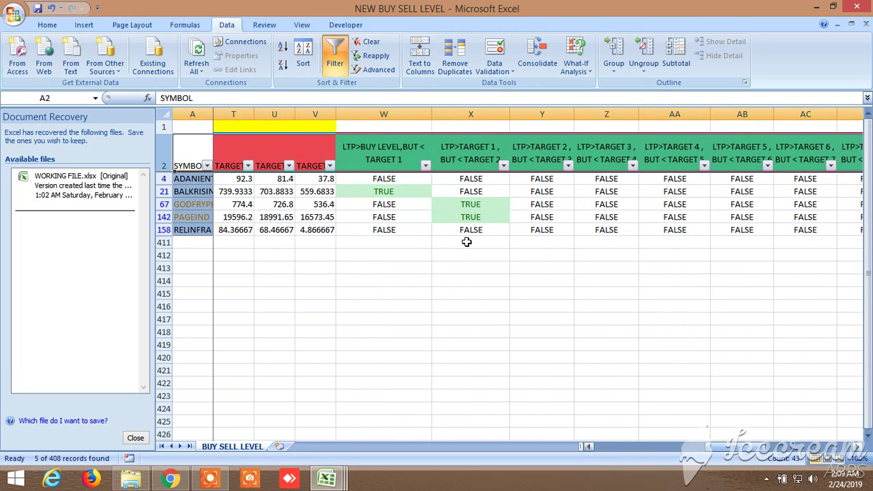
Step: Turn off filtering to show all rows again and return to the HIGH, LOW and CLOSE columns
click(345, 67)
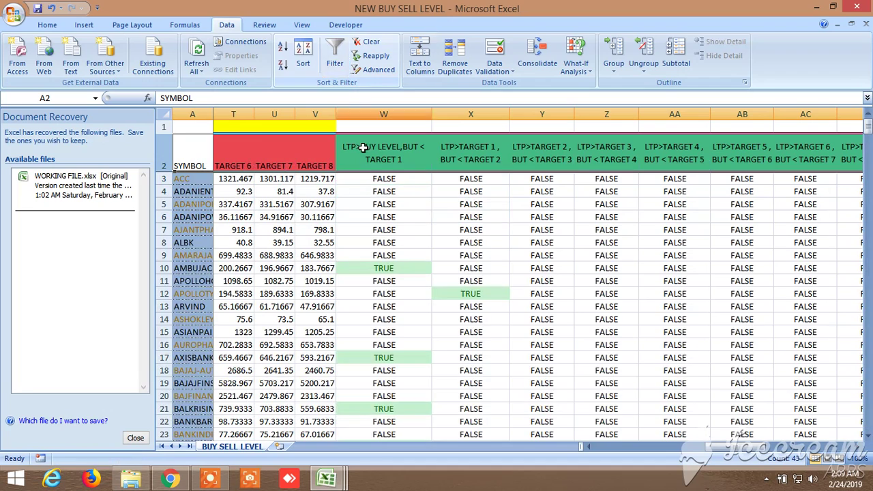
drag(735, 454, 614, 444)
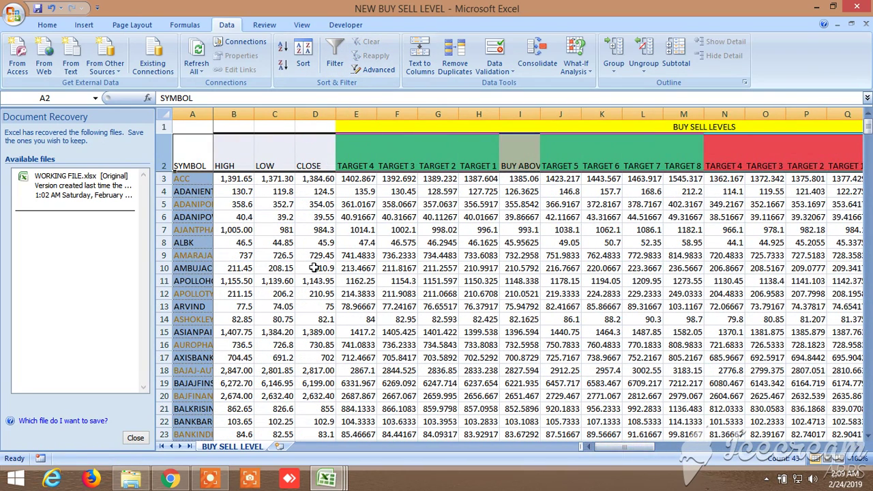
Step: Review the full unfiltered symbol list with its HIGH, LOW, CLOSE and target levels, from the stocks through the commodities and the section beyond
scroll(388, 267, down, 3)
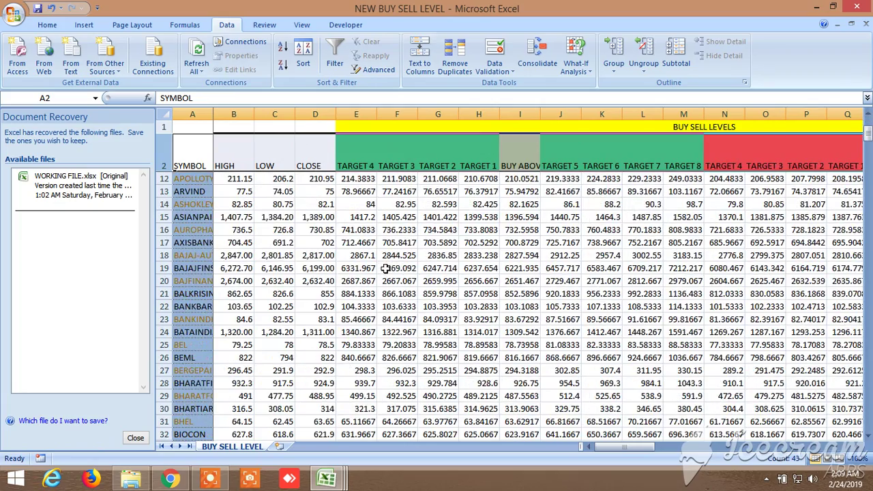
scroll(385, 268, down, 20)
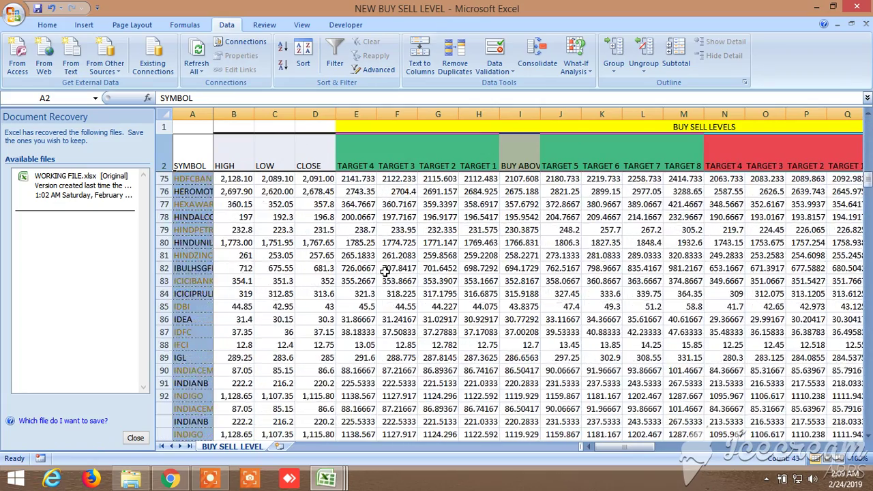
scroll(385, 271, down, 20)
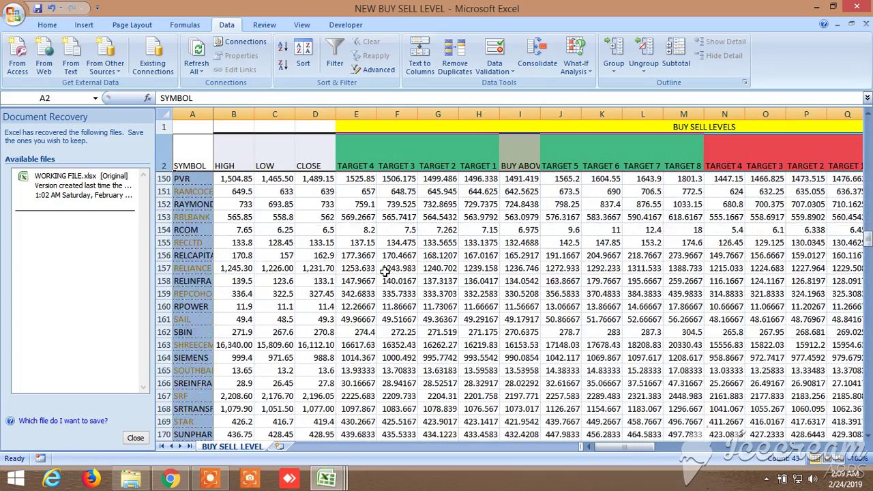
scroll(386, 271, down, 5)
scroll(386, 271, down, 15)
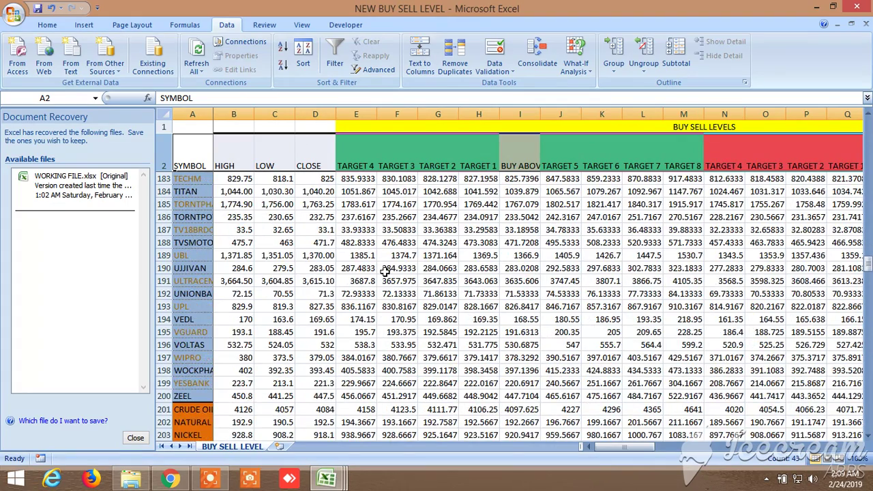
scroll(385, 272, down, 3)
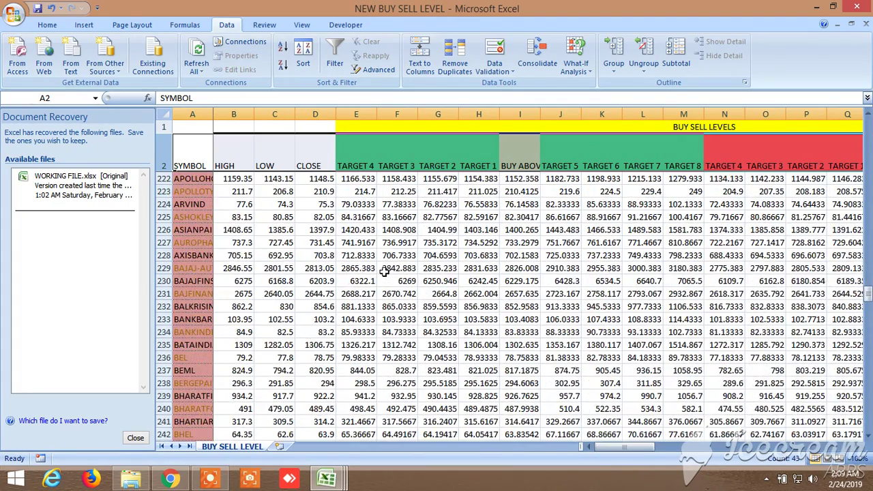
scroll(385, 273, up, 14)
scroll(386, 275, up, 20)
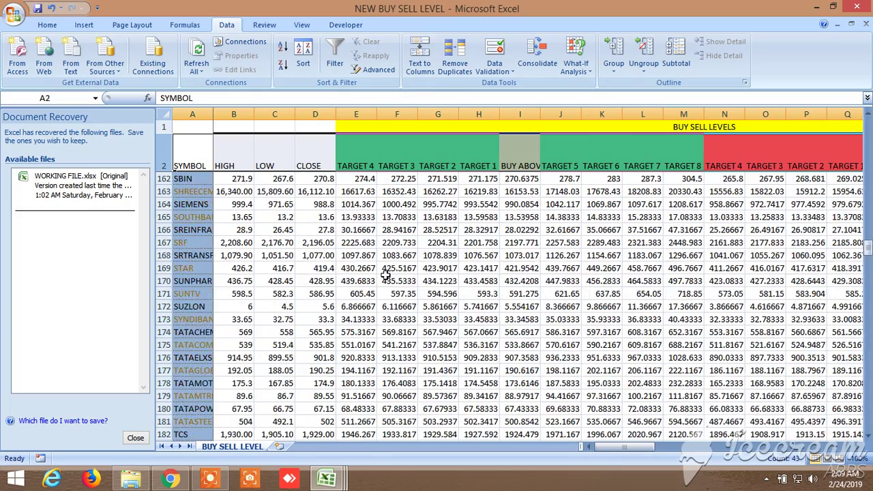
scroll(385, 275, up, 20)
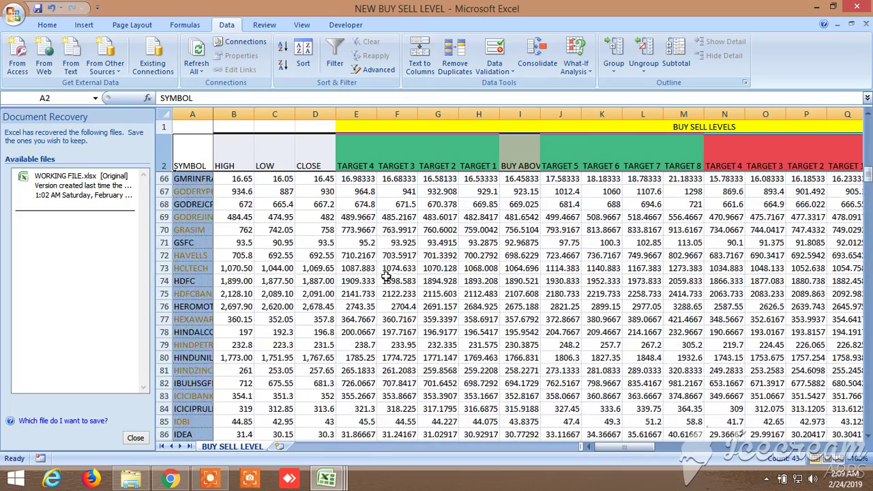
scroll(386, 279, up, 4)
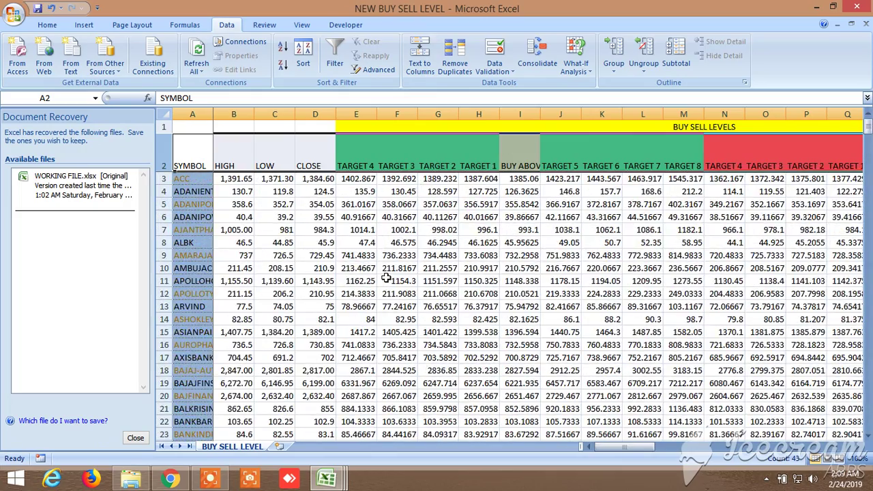
scroll(385, 280, down, 10)
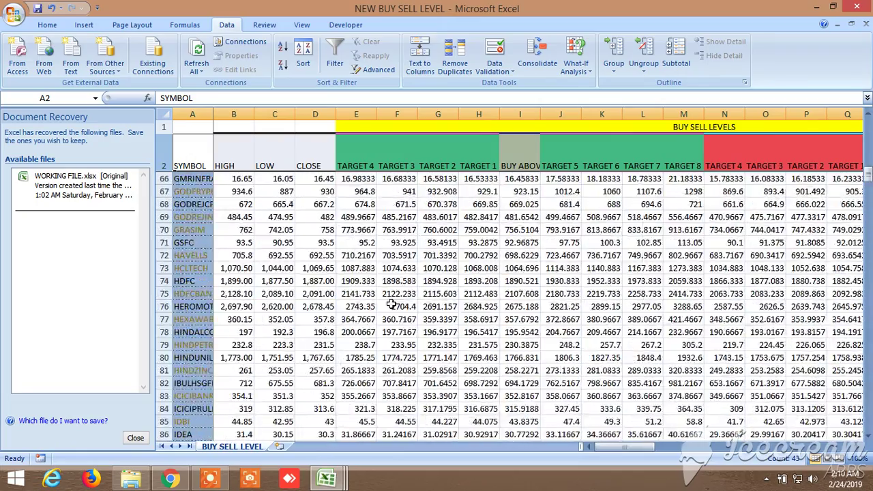
scroll(392, 305, up, 15)
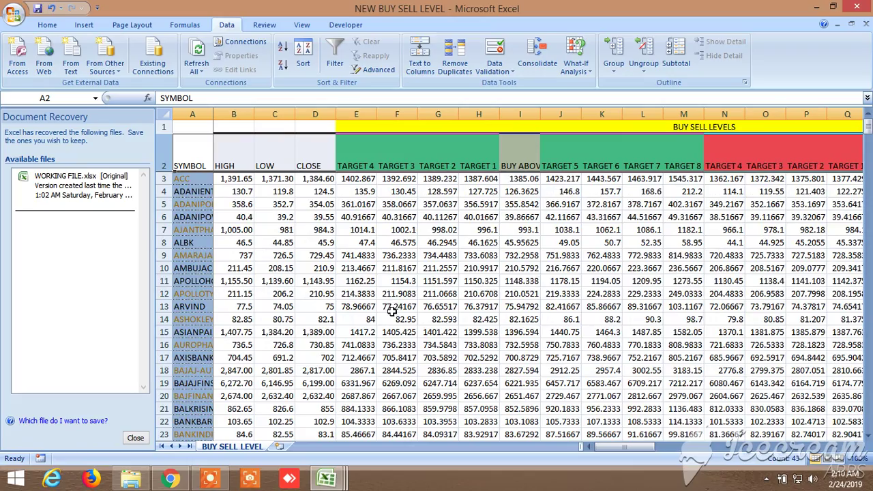